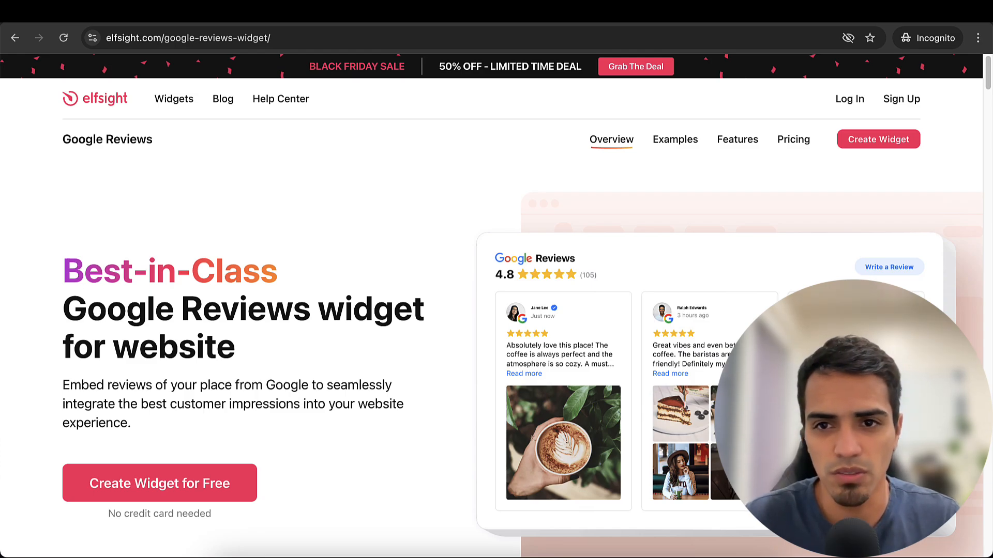
Open the Google Reviews widget's pricing page and compare the Free, Basic, Pro and Premium plans, including their widget and view limits
left_click(807, 138)
scroll(355, 372, "down", 5)
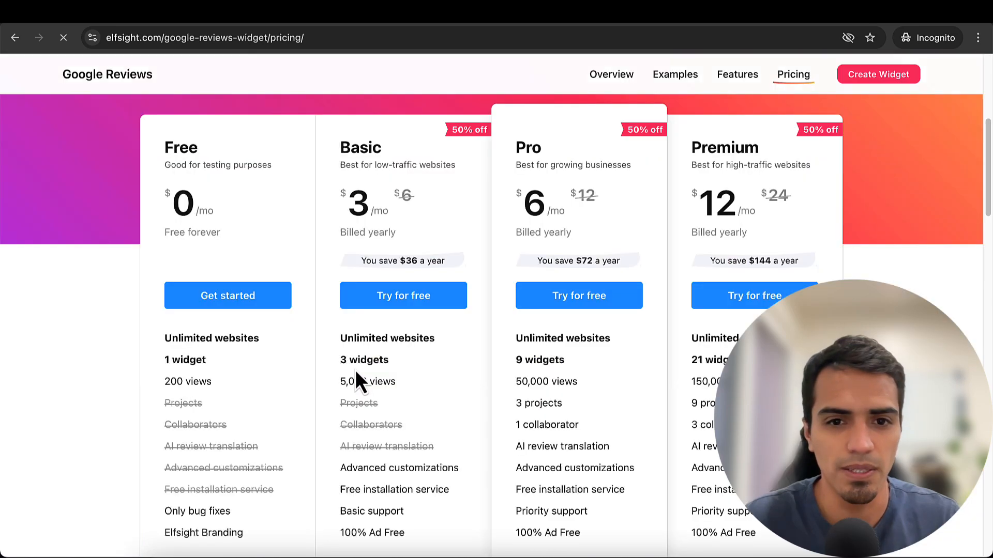
scroll(356, 367, "up", 2)
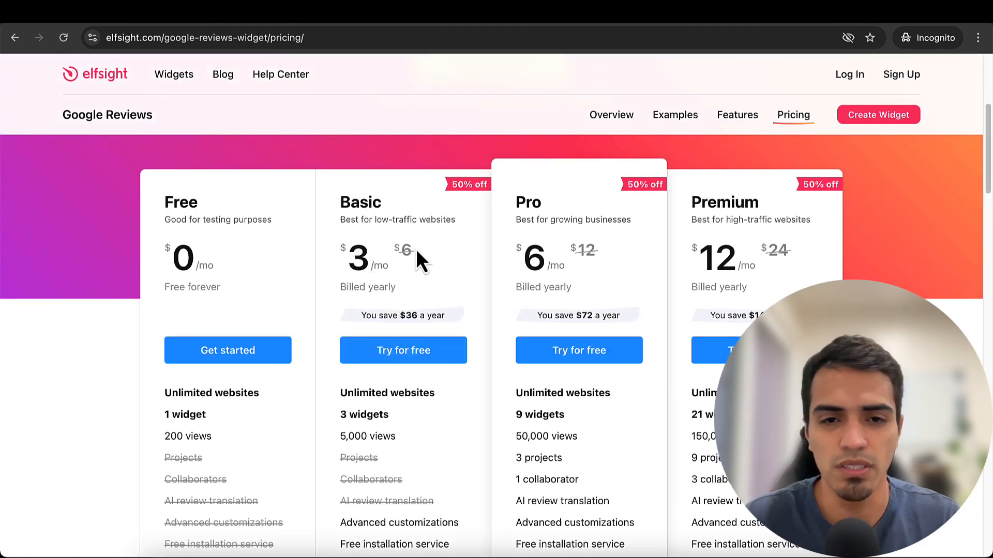
scroll(414, 262, "up", 4)
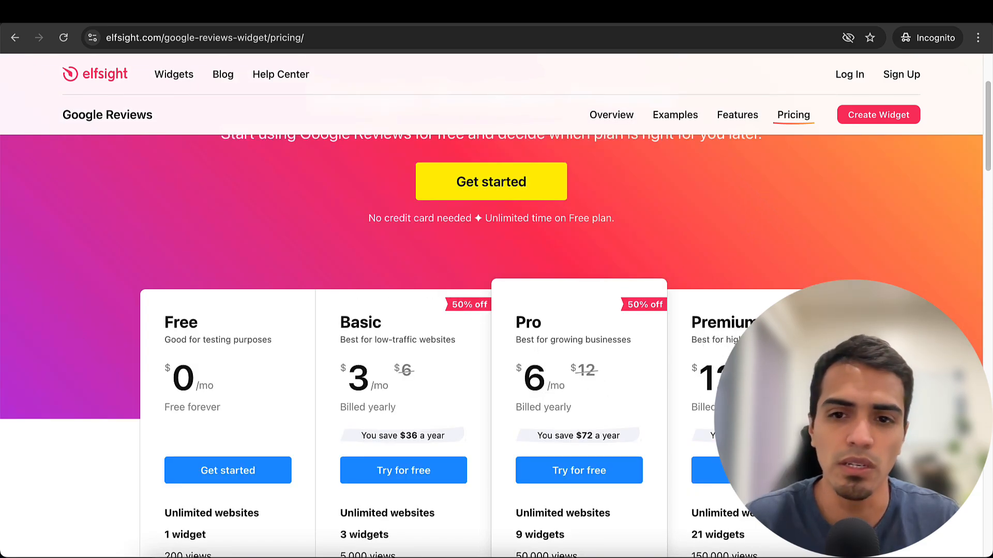
scroll(404, 335, "down", 1)
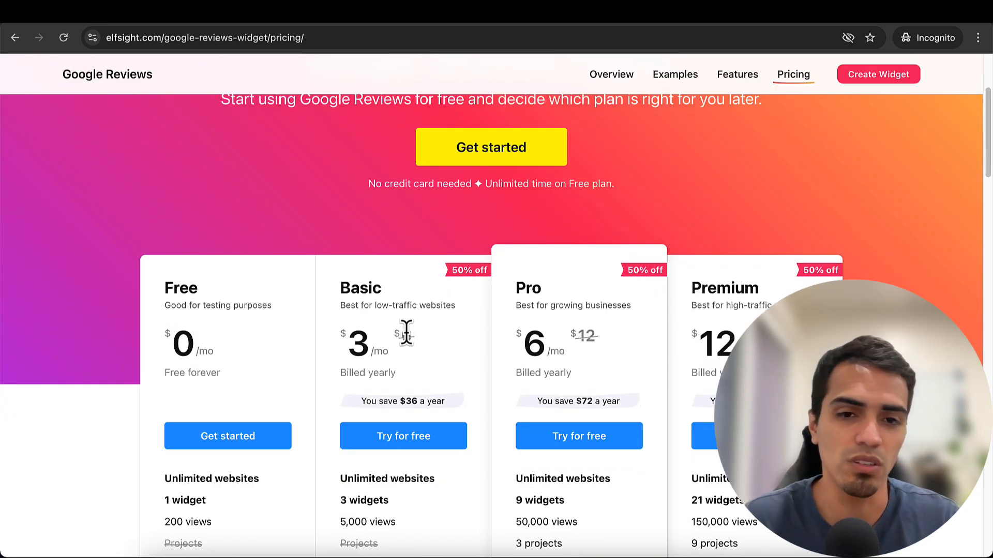
left_click(406, 336)
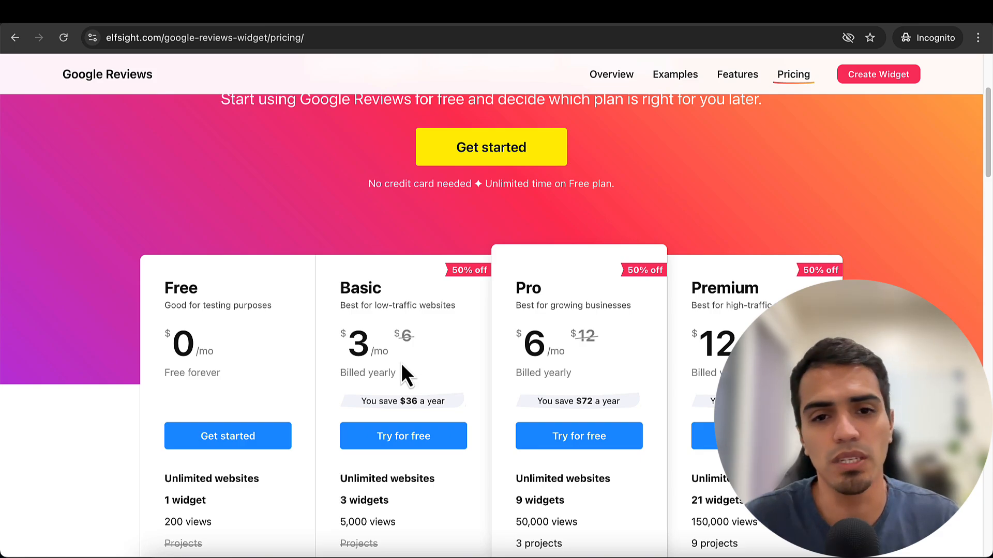
scroll(389, 388, "down", 4)
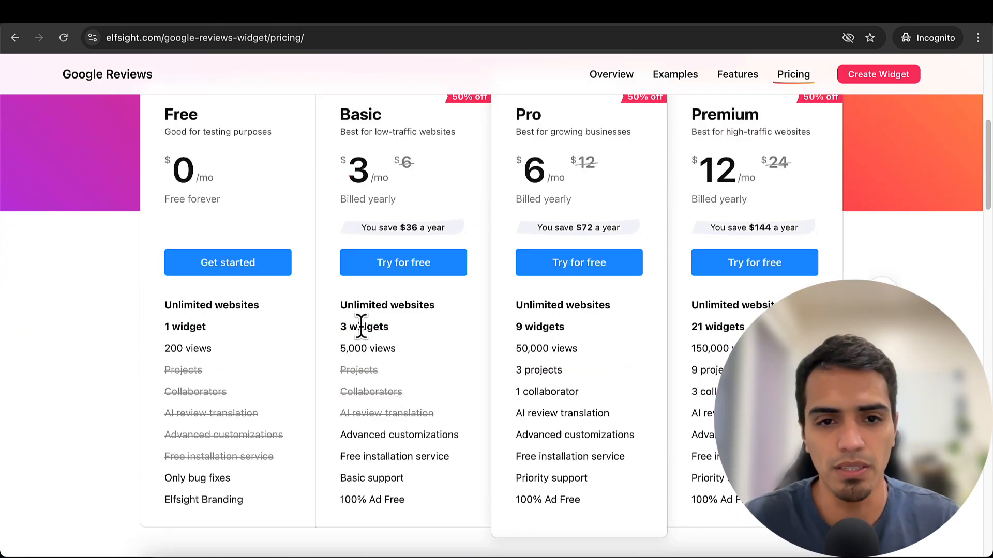
mouse_move(361, 324)
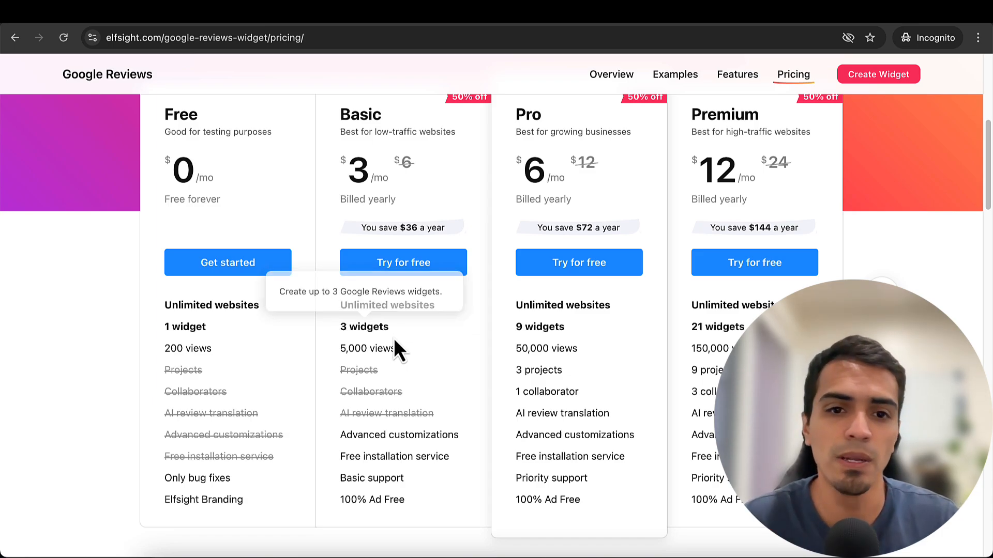
mouse_move(374, 353)
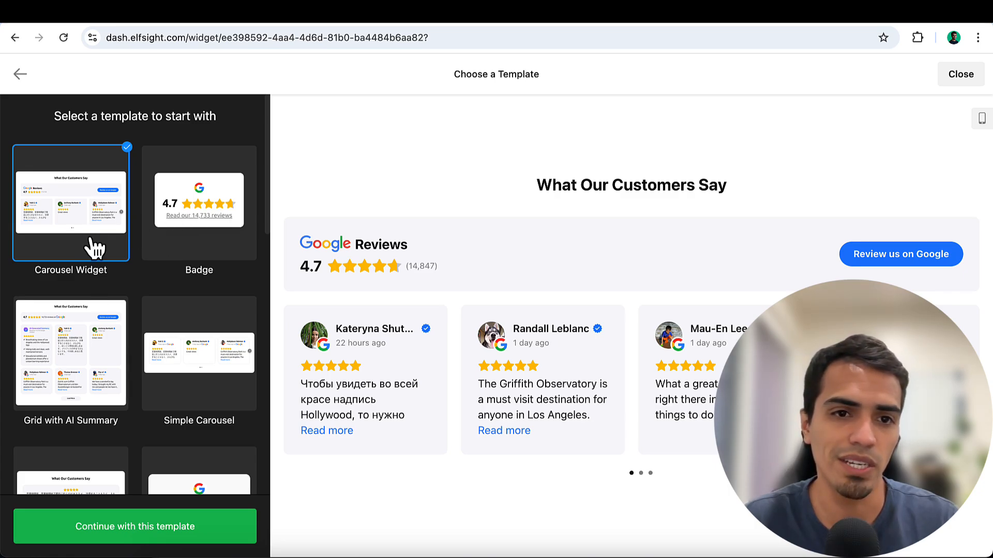
Preview the Badge, Grid with AI Summary, Simple Carousel and Review Wall templates for the Google Reviews widget
left_click(197, 254)
left_click(82, 373)
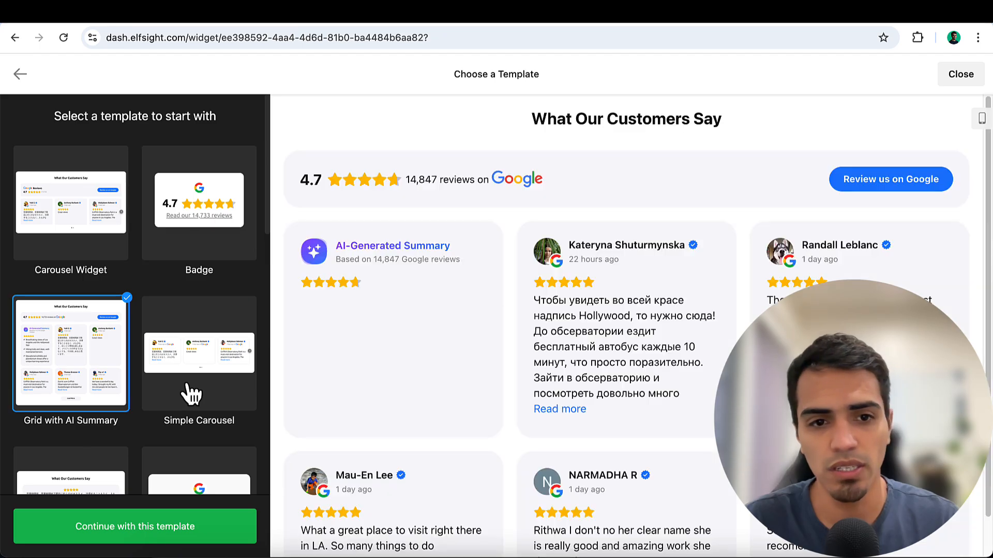
left_click(192, 394)
scroll(192, 394, "down", 8)
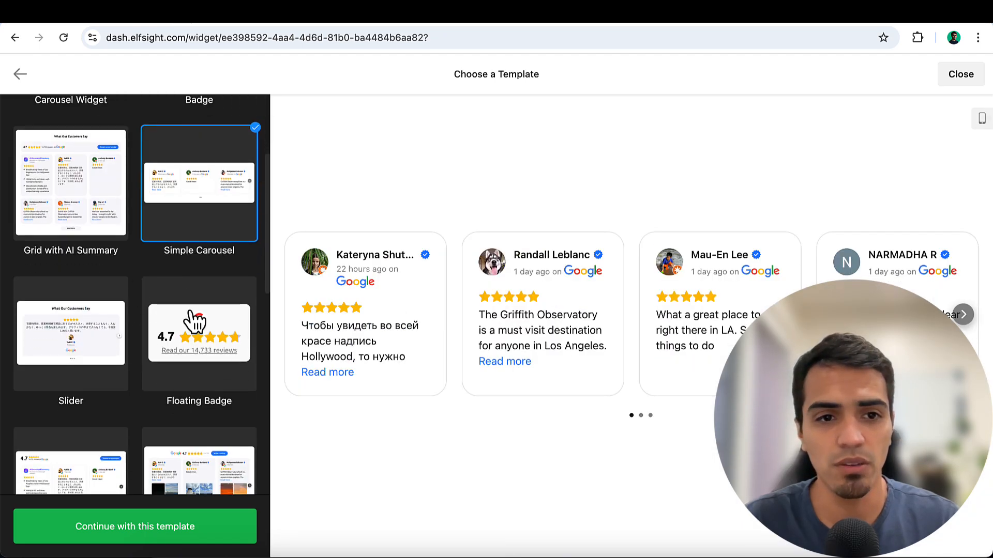
scroll(195, 365, "down", 5)
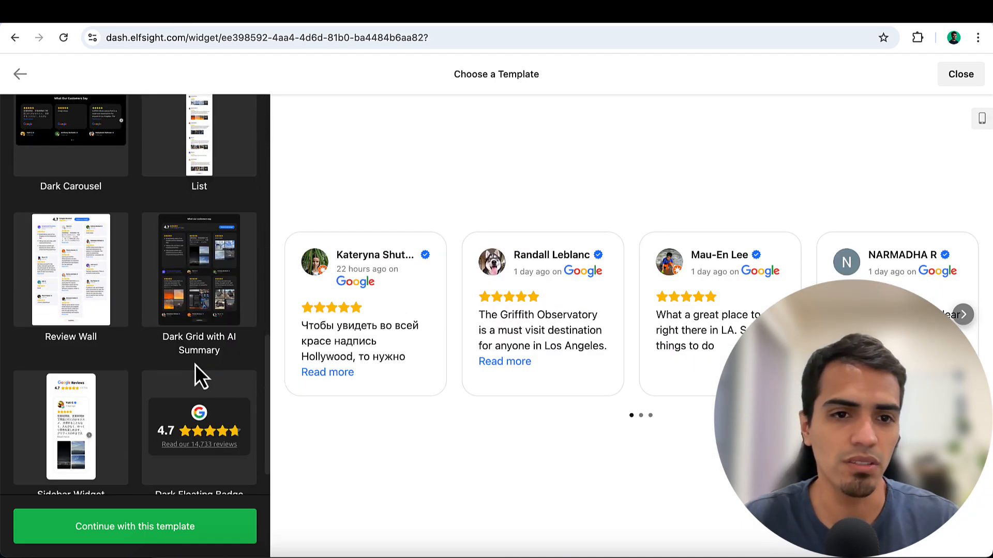
scroll(135, 406, "down", 1)
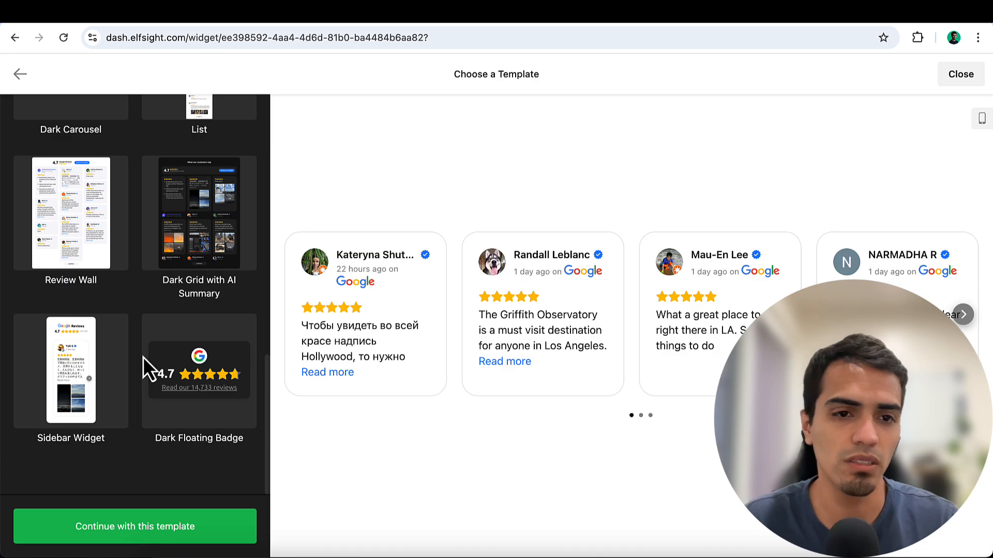
scroll(93, 288, "up", 2)
left_click(100, 294)
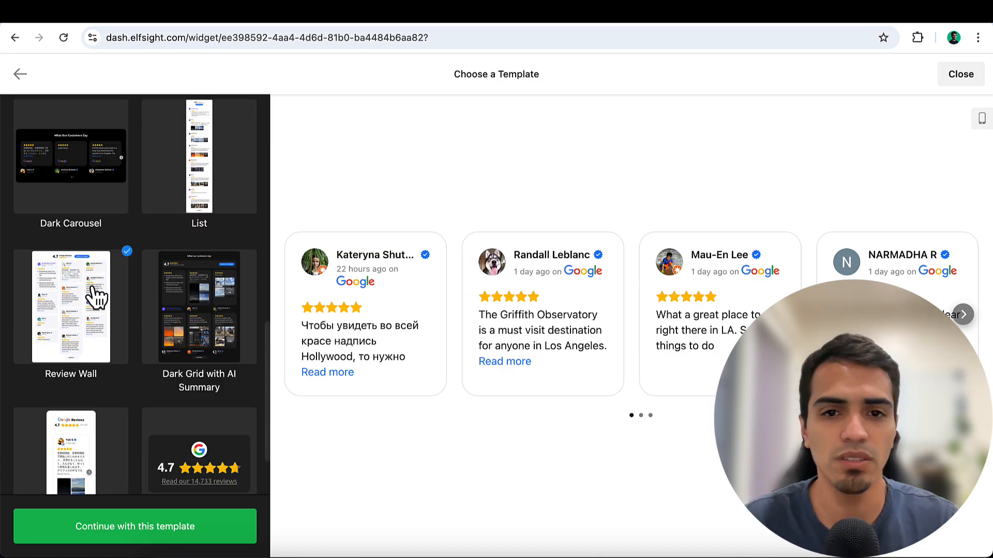
Choose the Carousel Widget template and continue to the widget editor with it
scroll(106, 331, "up", 15)
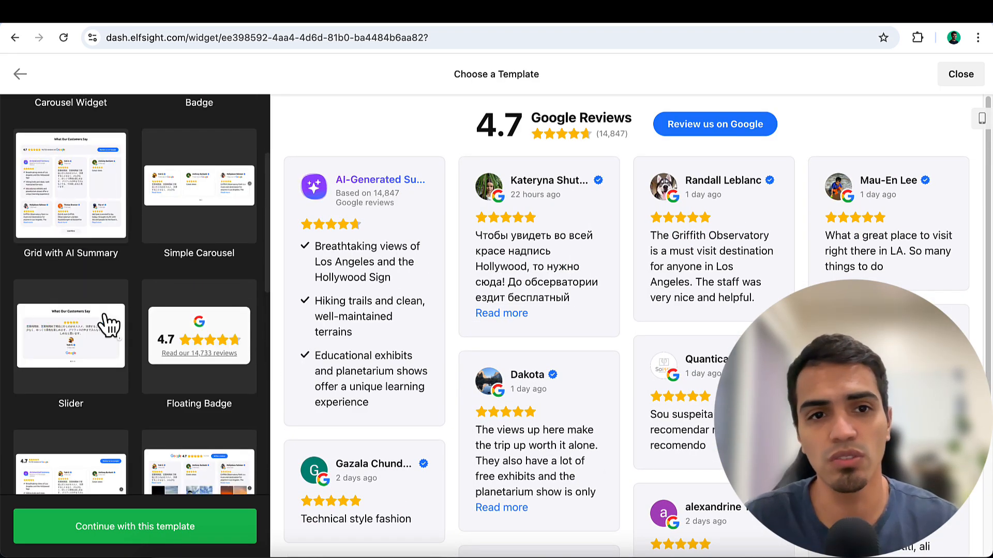
left_click(84, 219)
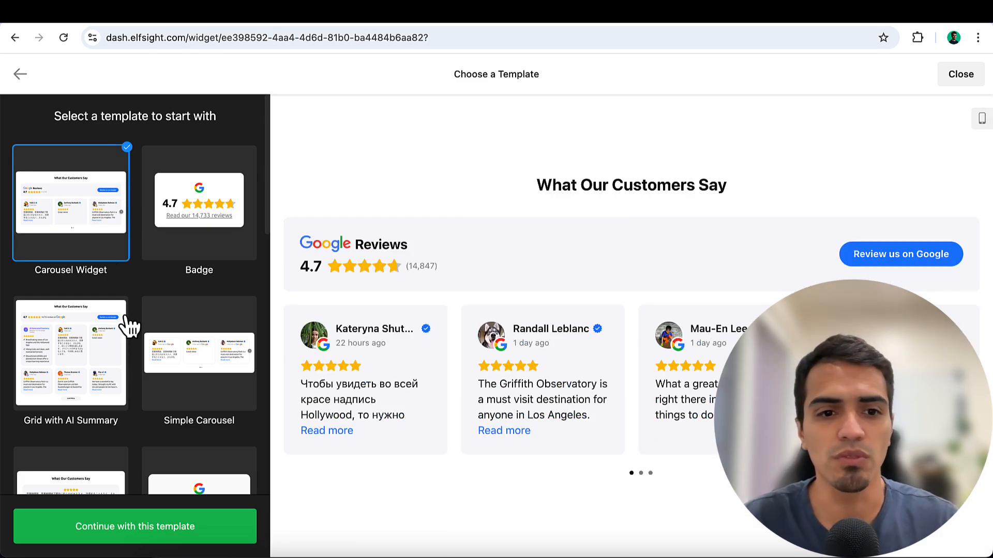
left_click(159, 526)
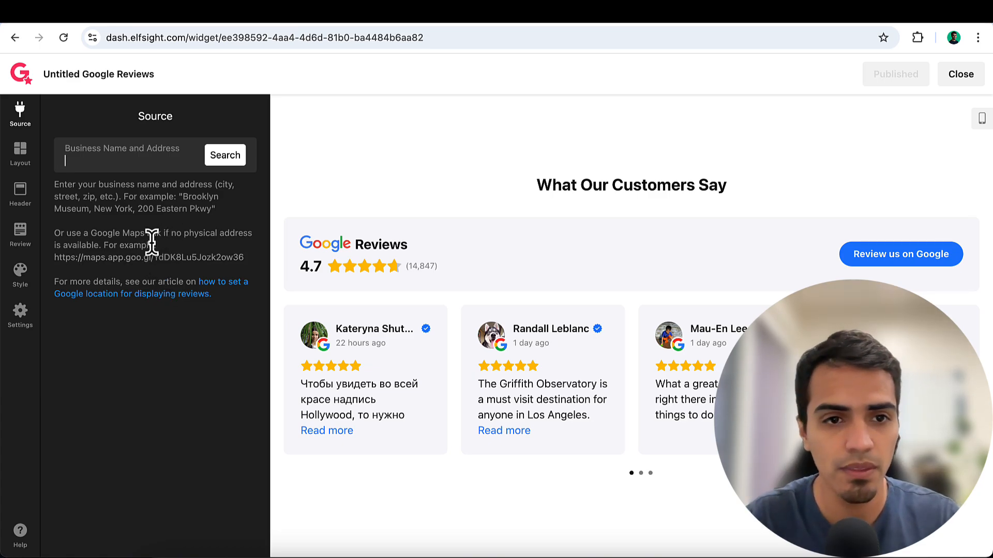
Switch to Google Maps and search for "oneupview" in place of Brooklyn Museum
left_click(150, 259)
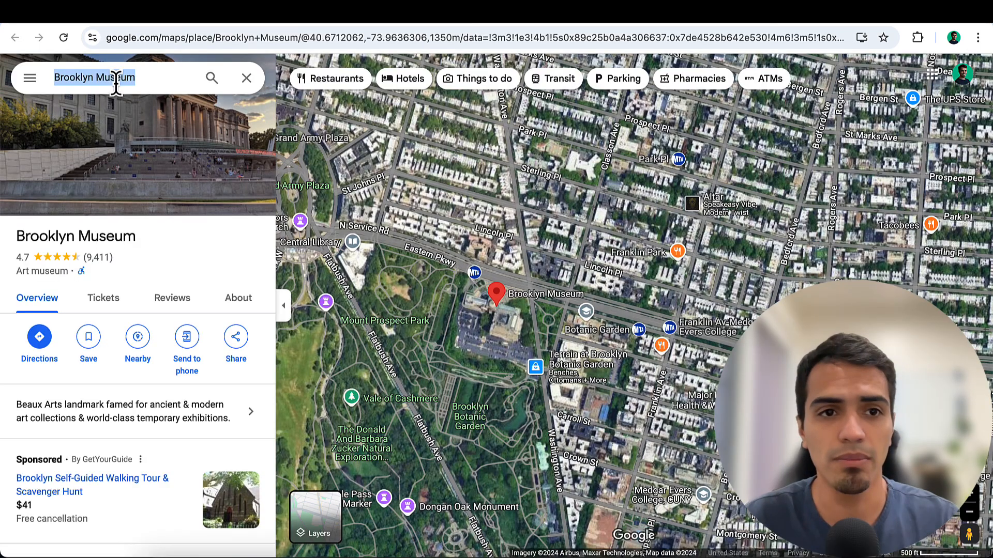
left_click(114, 78)
triple_click(115, 78)
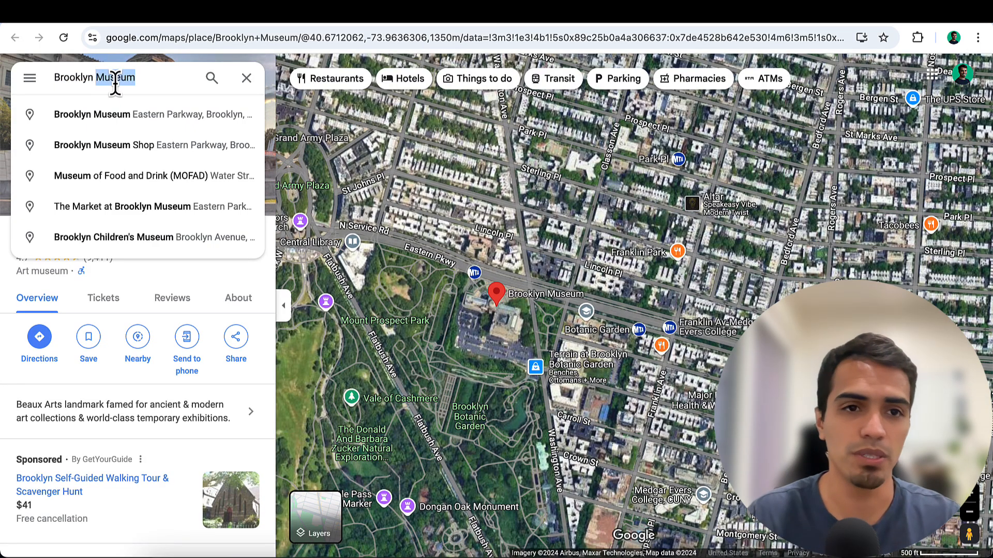
type("oneupview")
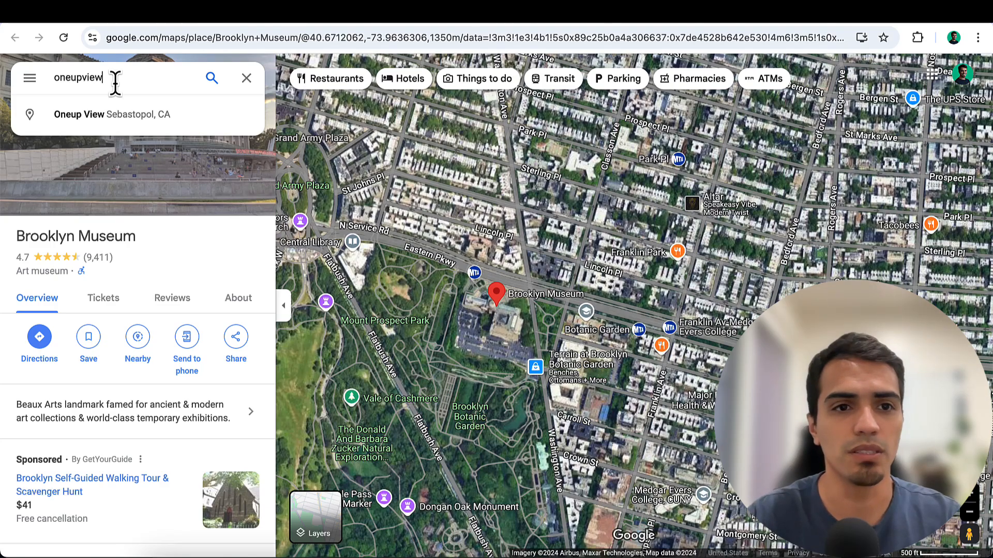
key("Return")
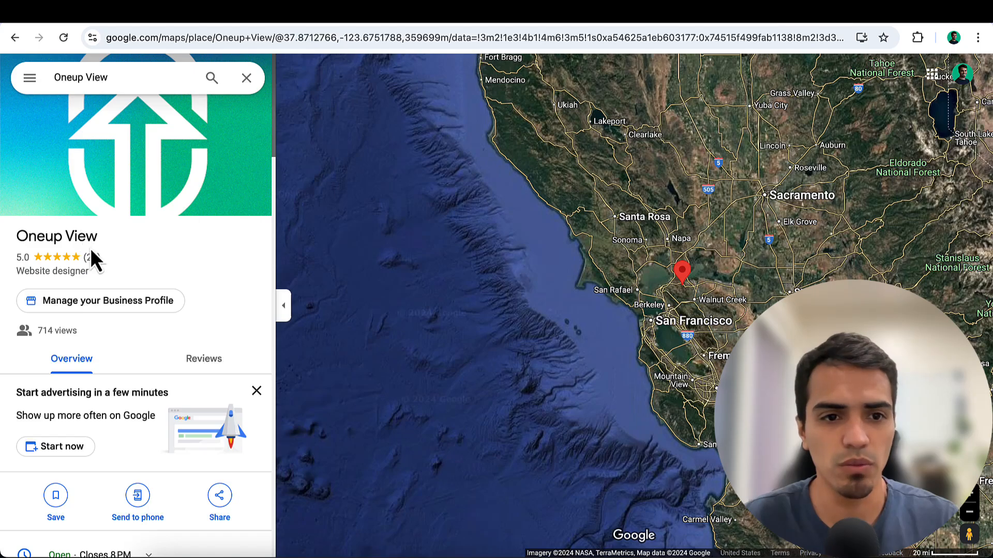
Open the sharing options of the Oneup View listing and copy its map embed HTML
scroll(124, 439, "down", 1)
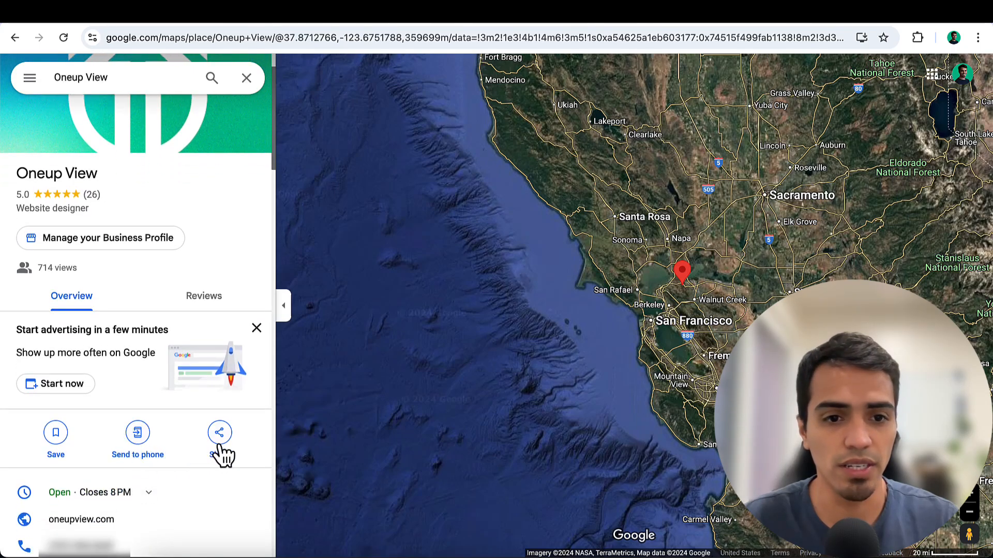
left_click(220, 434)
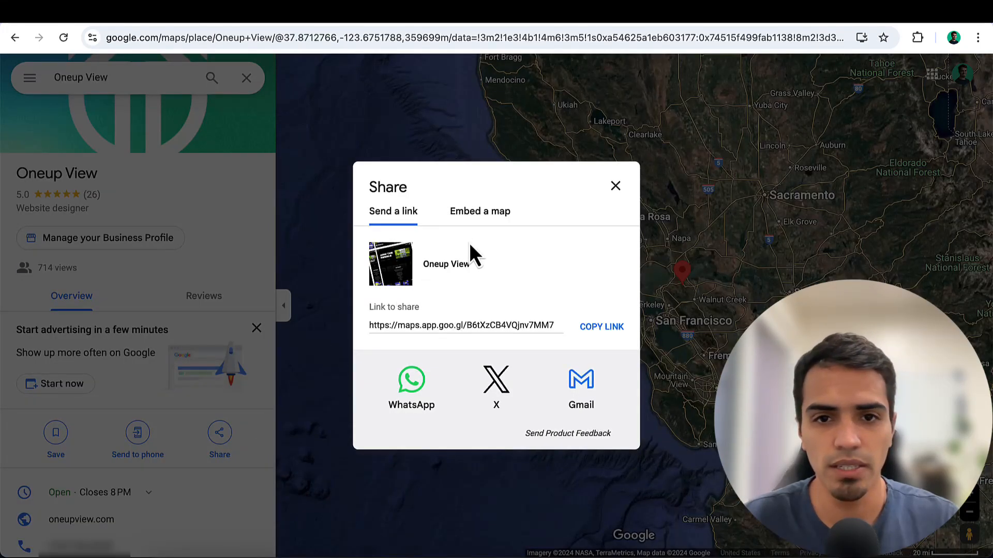
left_click(482, 217)
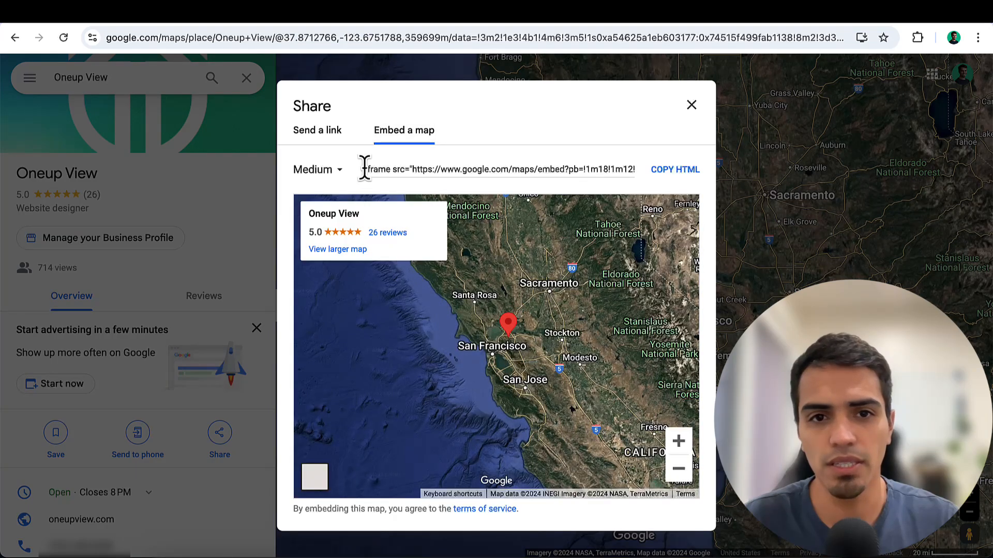
left_click_drag(376, 171, 496, 161)
left_click(540, 170)
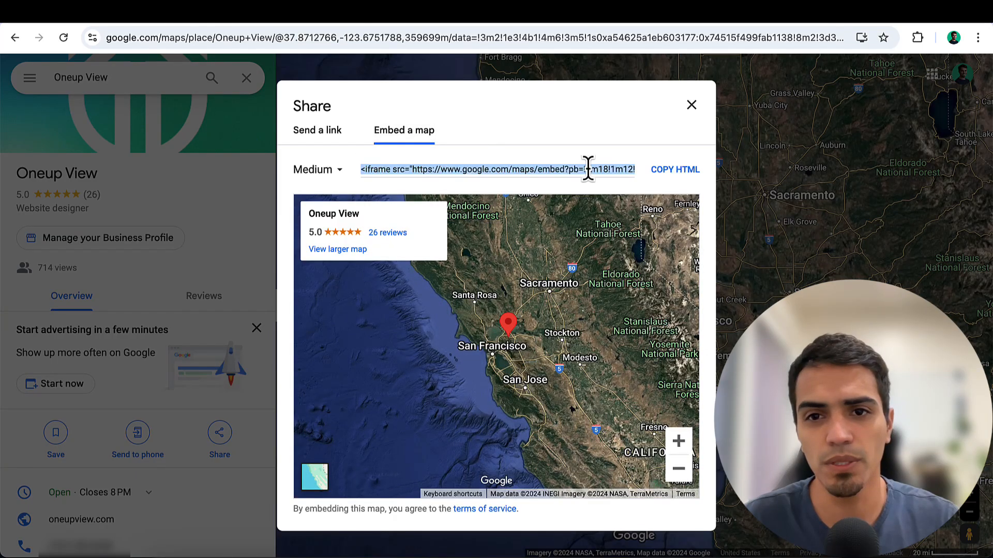
left_click(672, 170)
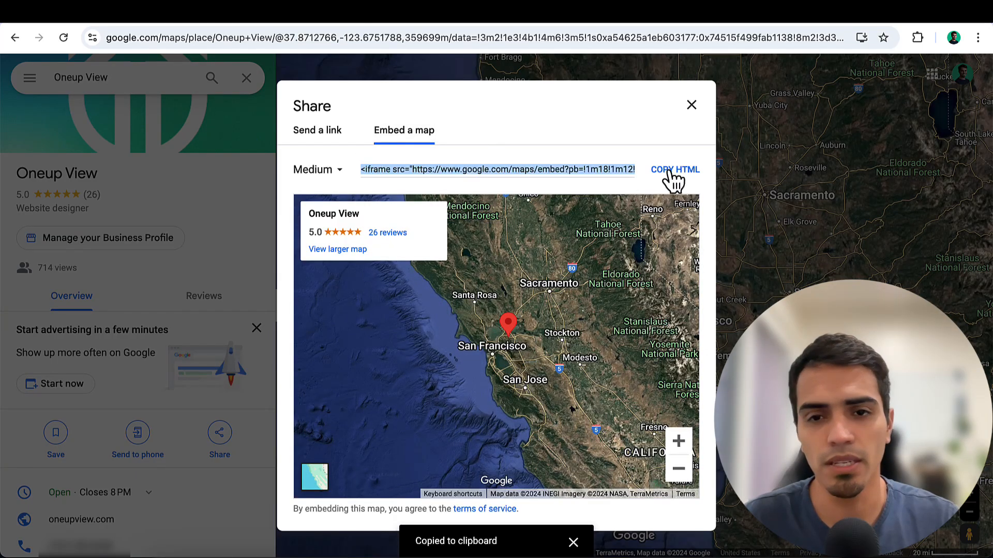
Return to the Elfsight editor, look up the business with the copied embed code, and set the matching place as the review source
left_click(326, 21)
left_click(164, 160)
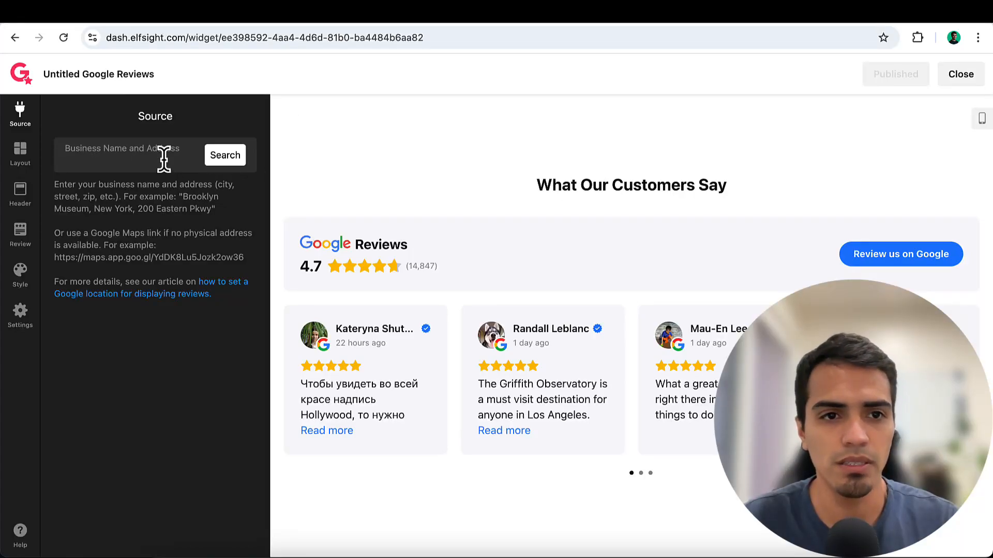
key("ctrl+v")
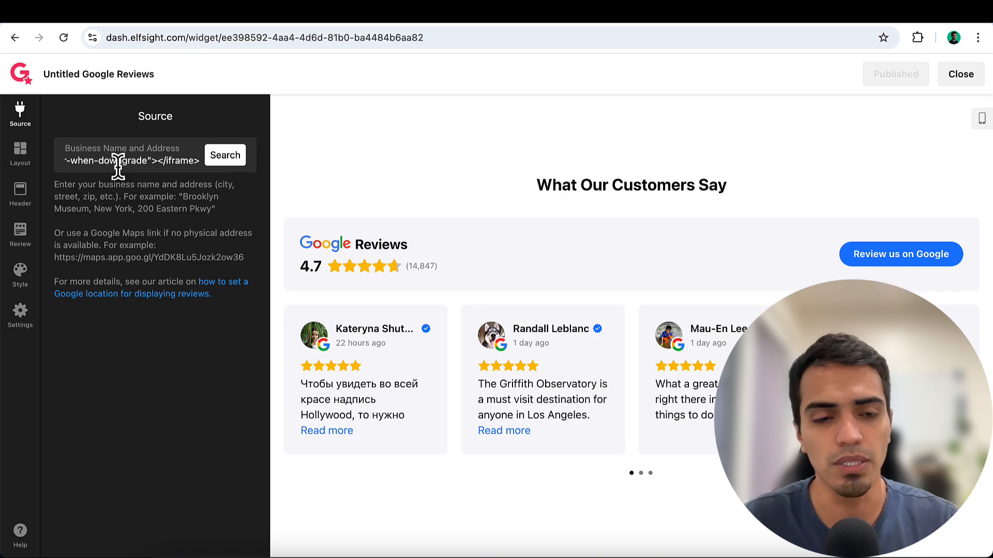
left_click(234, 158)
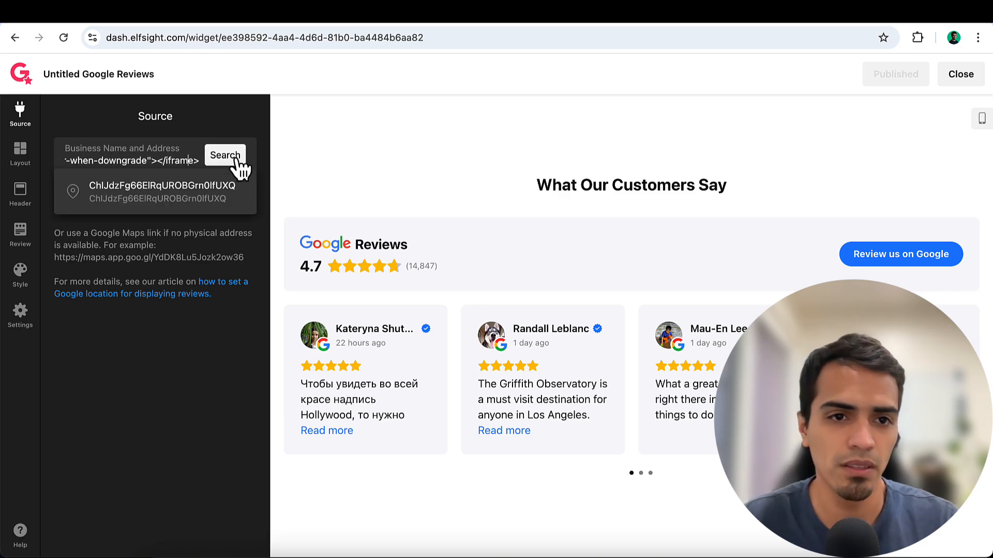
left_click(195, 192)
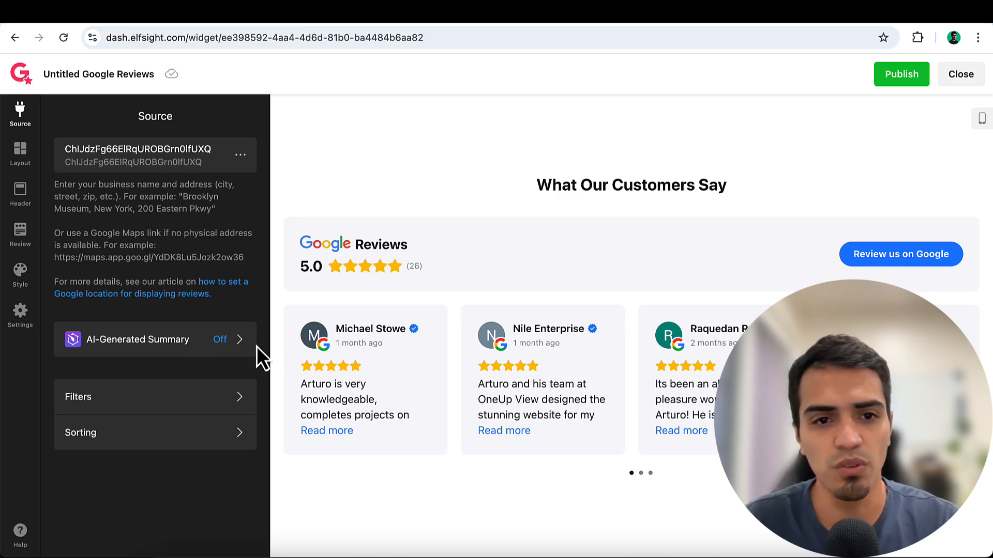
Examine the review filters and the available minimum rating options, and return to the source settings
left_click(170, 398)
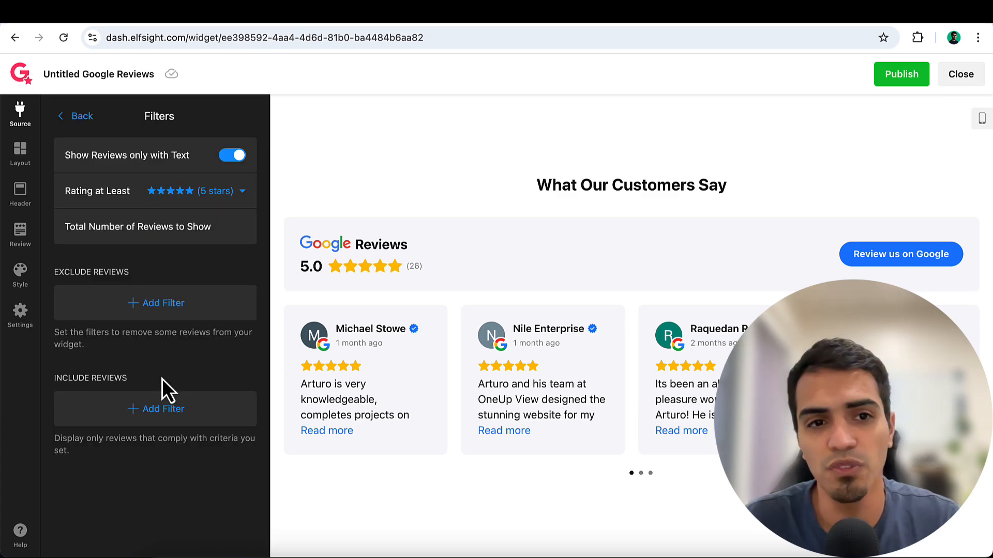
left_click(190, 197)
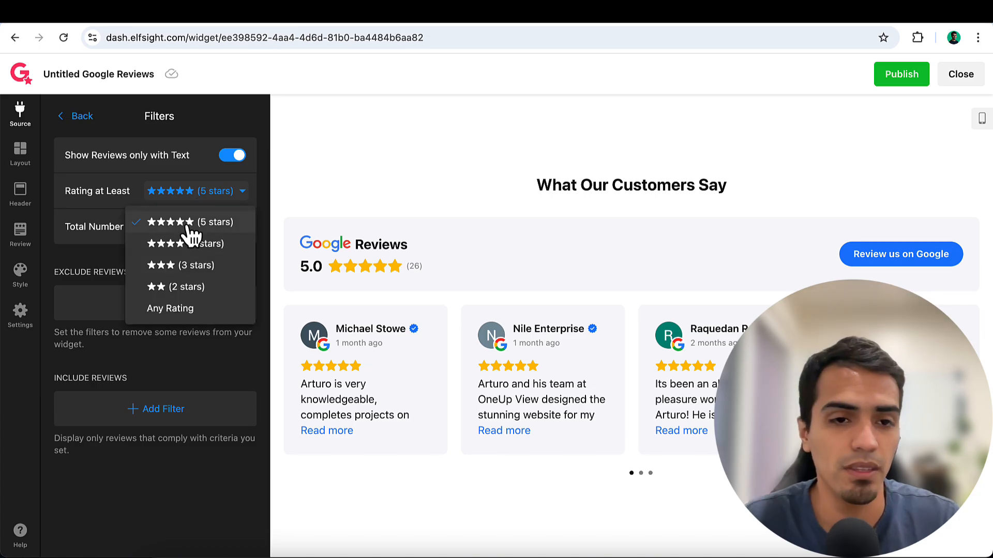
left_click(89, 268)
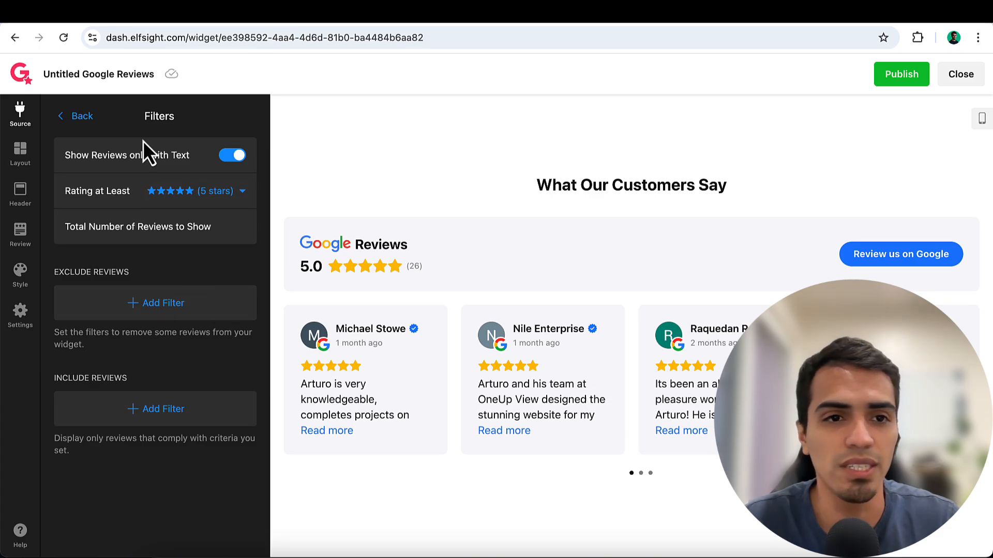
left_click(79, 118)
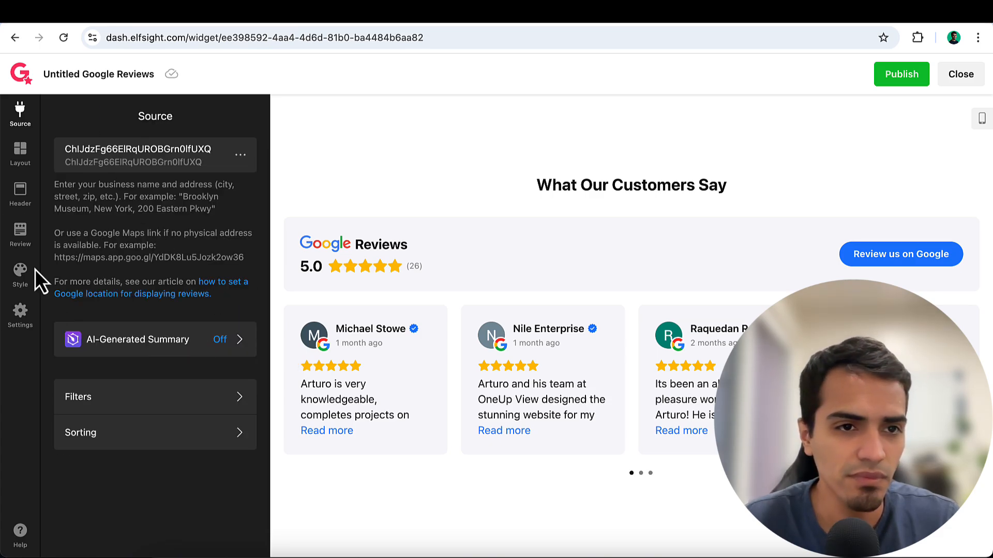
Try the Grid layout for the reviews widget, and switch the layout to List
left_click(25, 164)
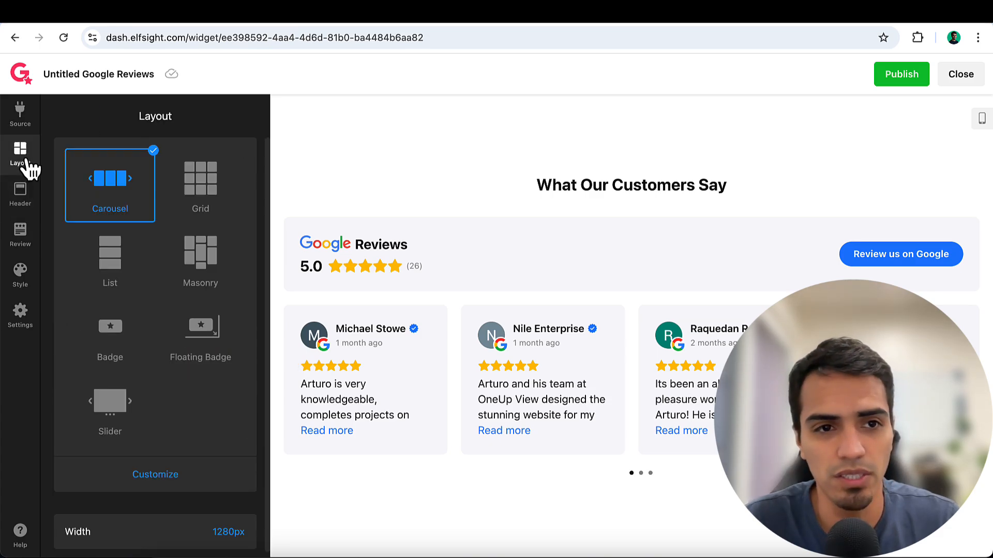
left_click(217, 199)
left_click(114, 269)
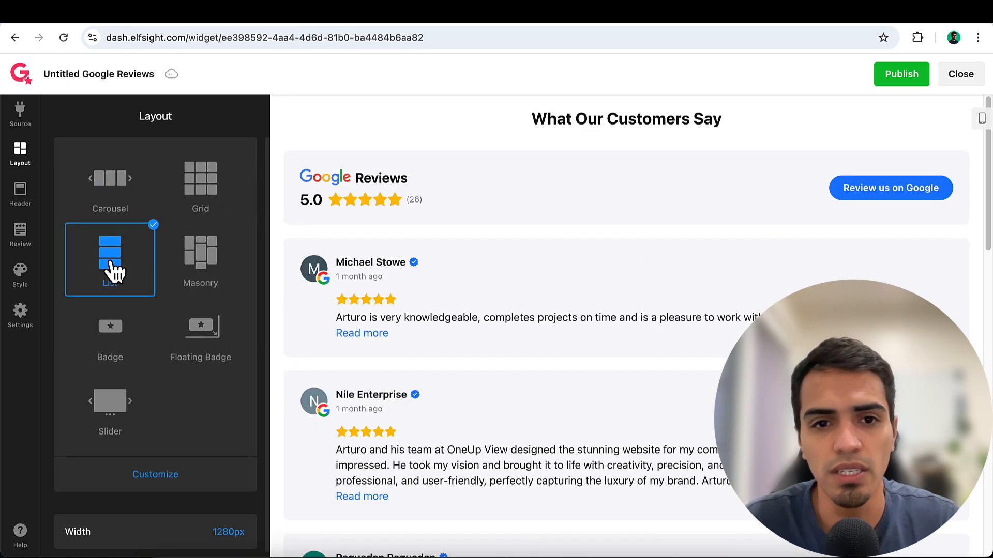
Try the Masonry, Grid and Badge layouts for the reviews widget
left_click(206, 263)
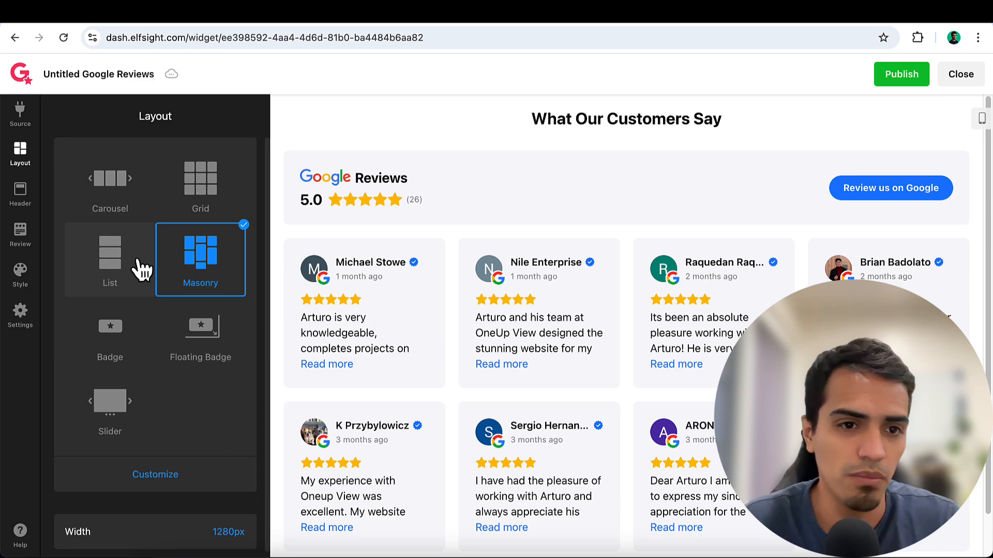
left_click(110, 215)
left_click(205, 204)
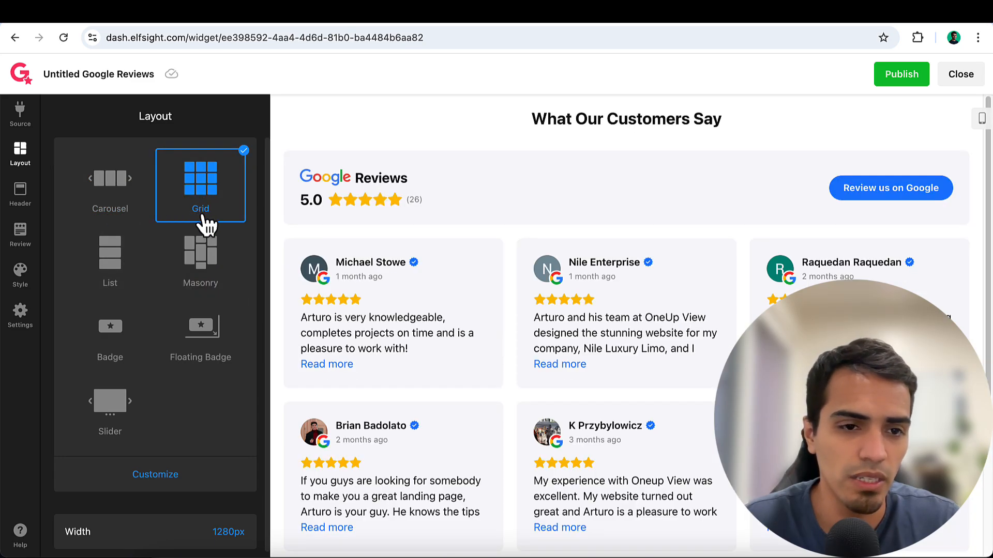
left_click(124, 353)
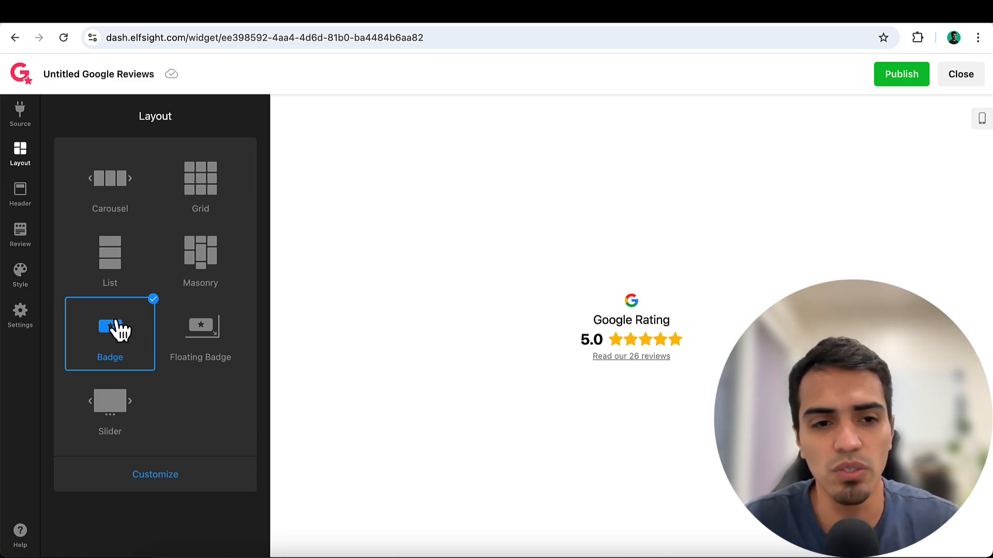
Compare the Carousel and Grid layouts, and set the reviews widget's layout to Carousel
left_click(119, 187)
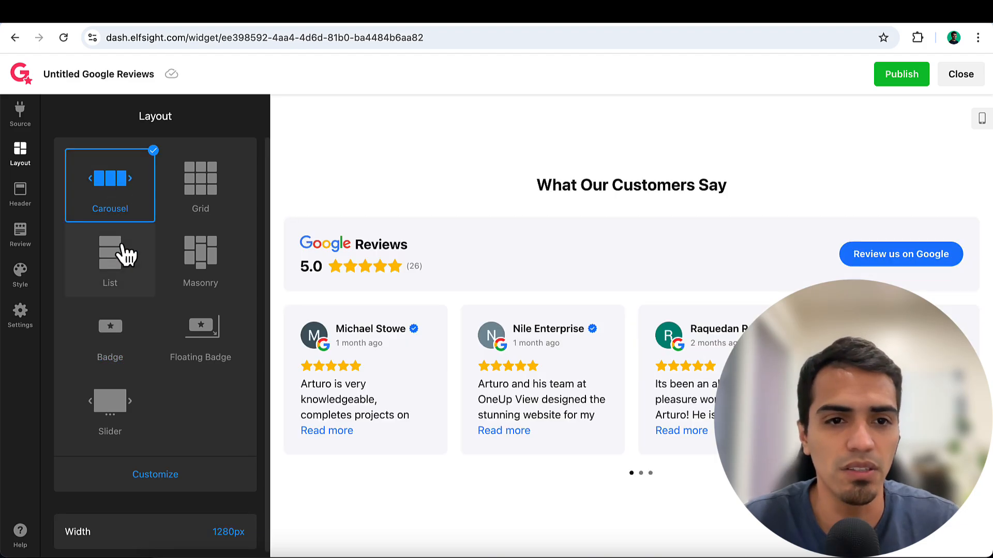
left_click(228, 201)
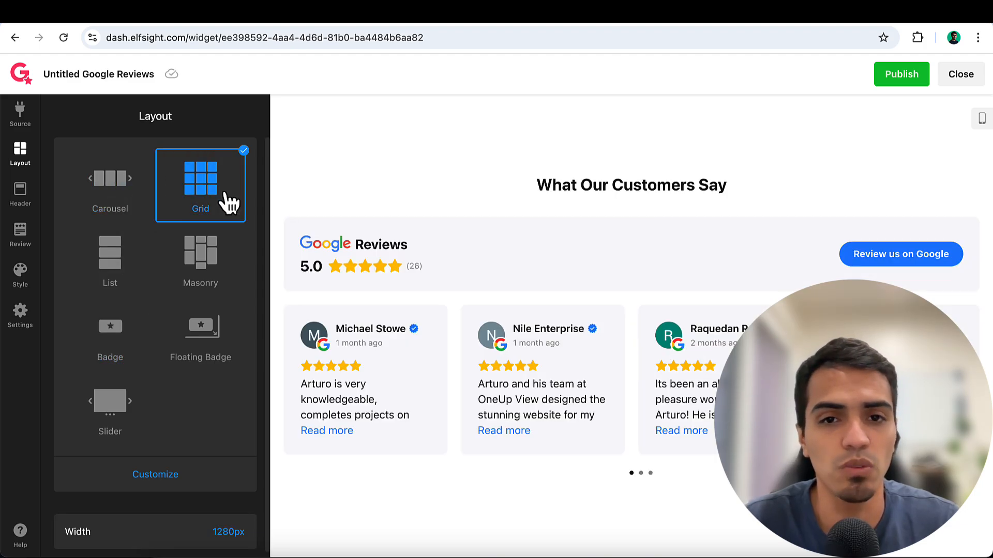
left_click(133, 193)
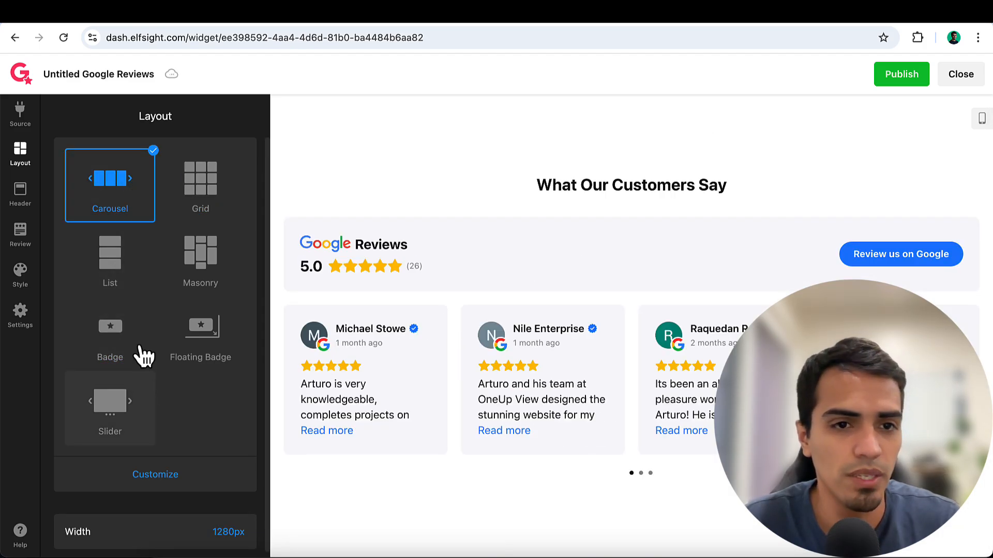
scroll(155, 343, "down", 1)
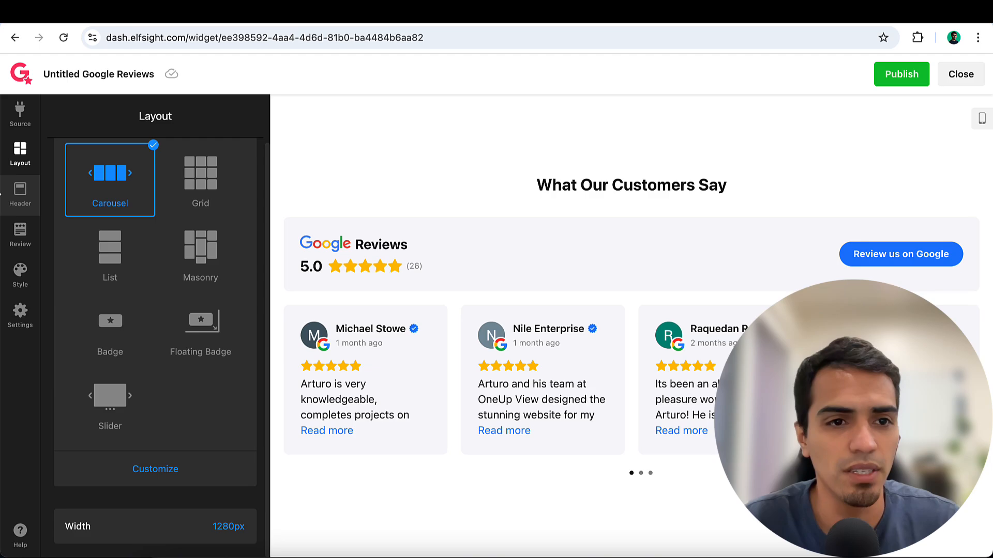
Turn off the widget header, and try the widget without its title before turning the title back on
left_click(15, 203)
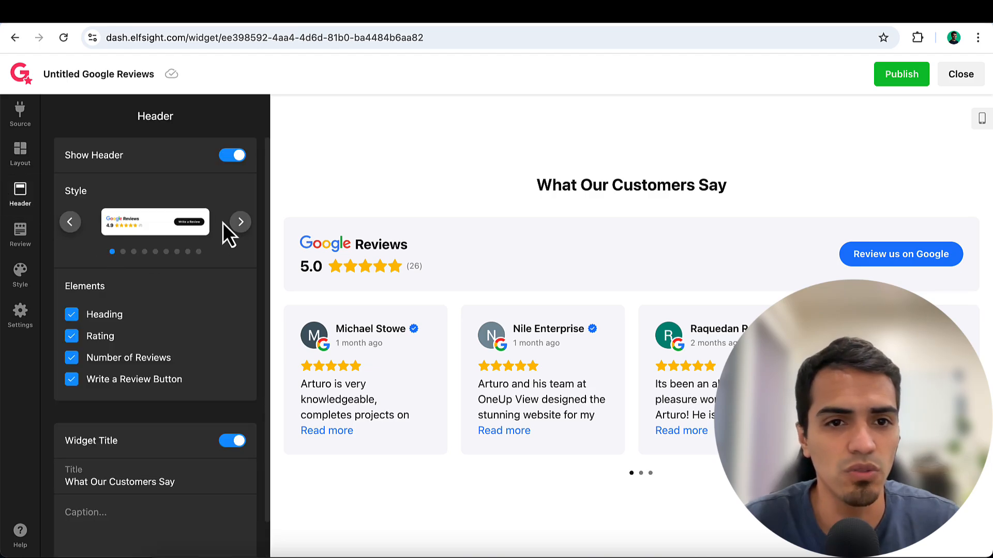
left_click(234, 156)
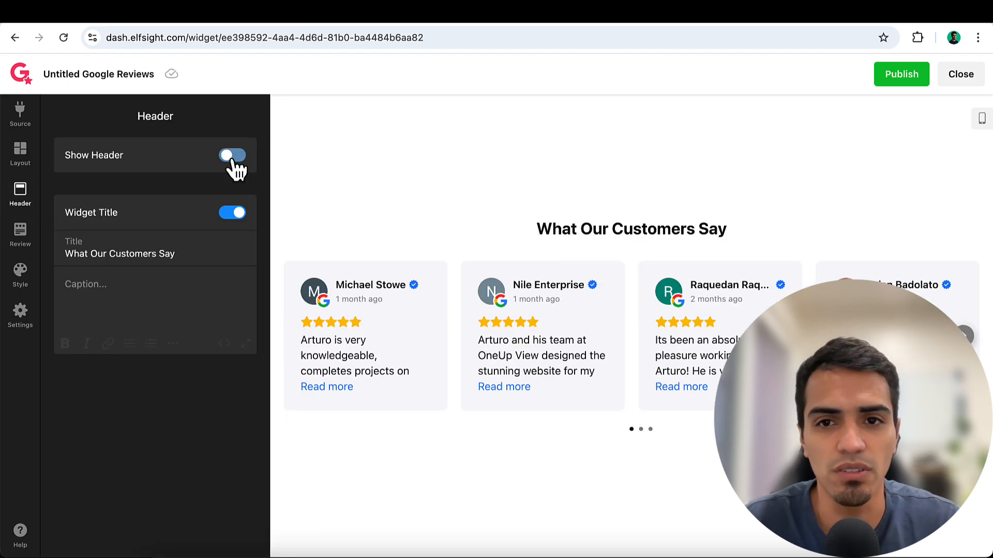
left_click(234, 158)
left_click(234, 158)
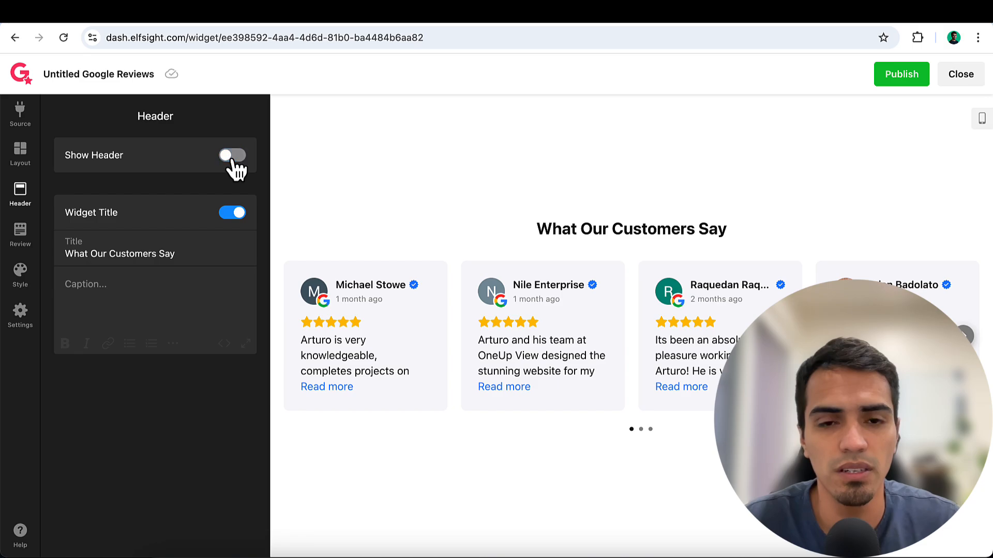
left_click(234, 158)
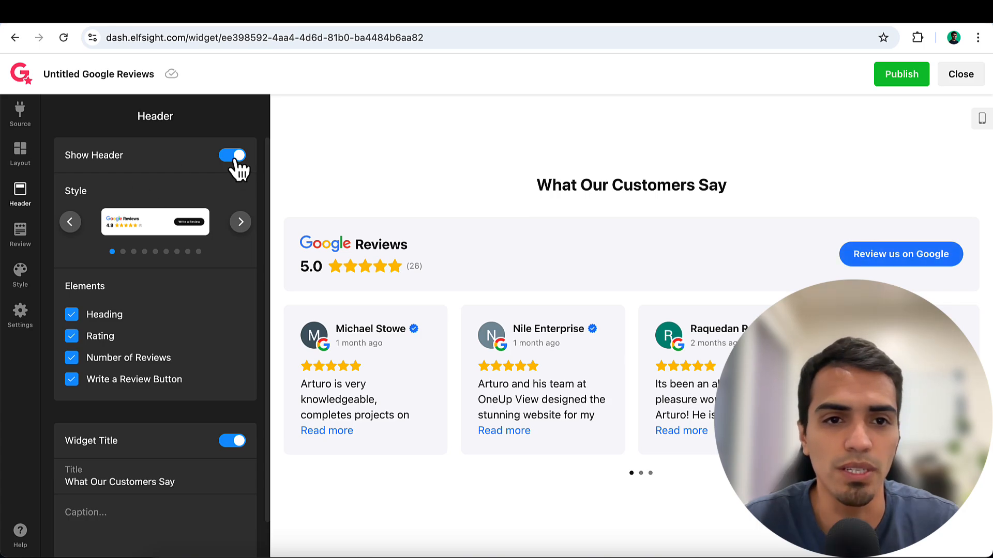
left_click(233, 156)
left_click(232, 213)
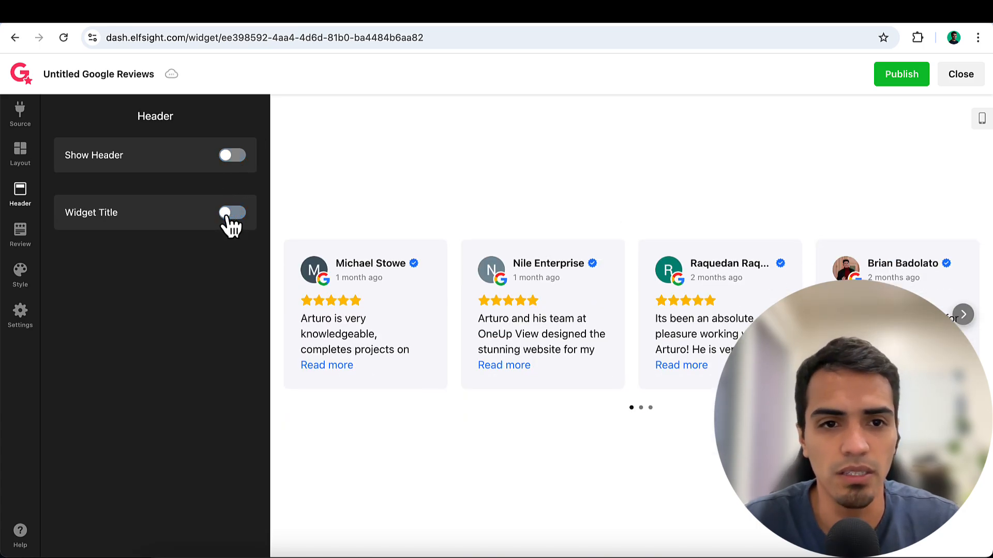
left_click(231, 213)
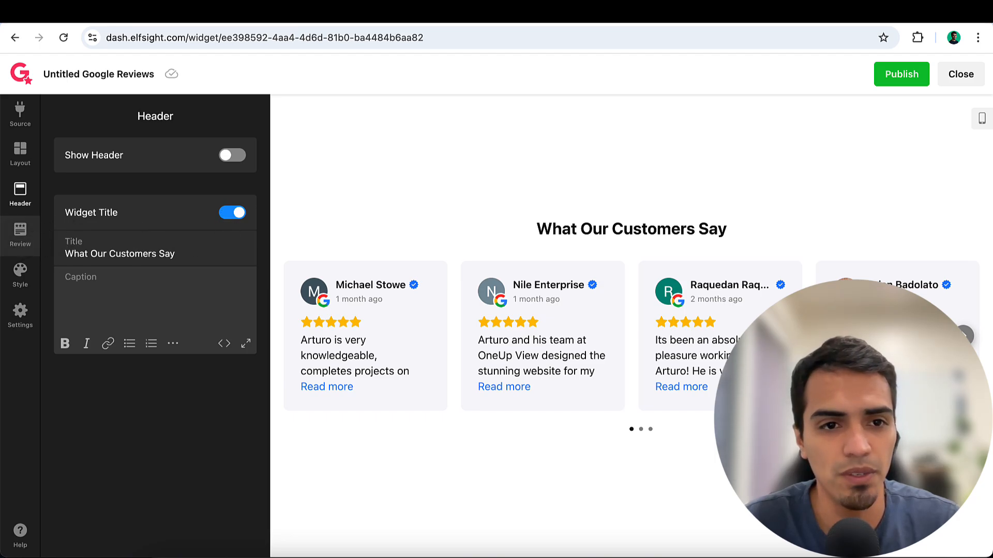
Browse the review styles back to the first one, and set the review source style showing the Google logo beneath the date
left_click(20, 235)
left_click(238, 229)
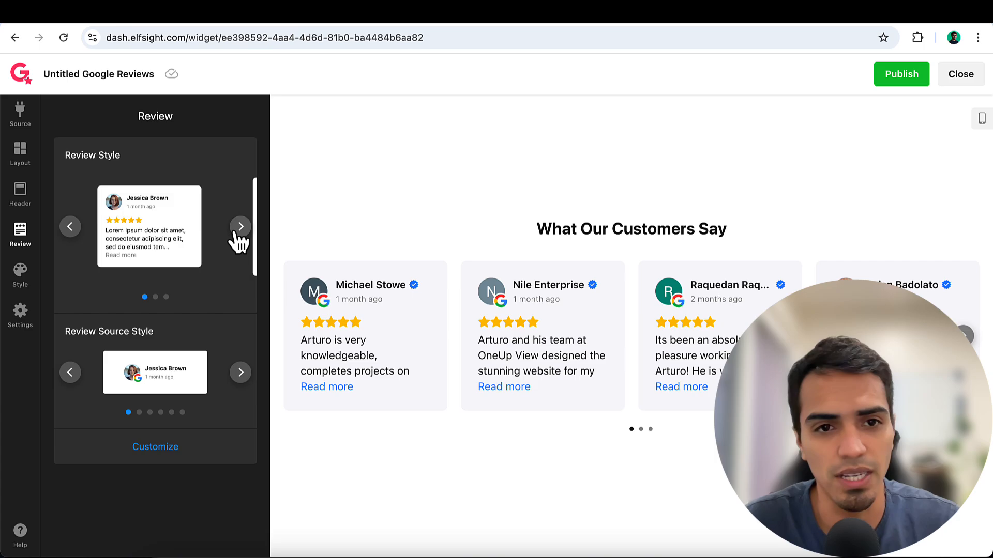
left_click(239, 228)
left_click(238, 228)
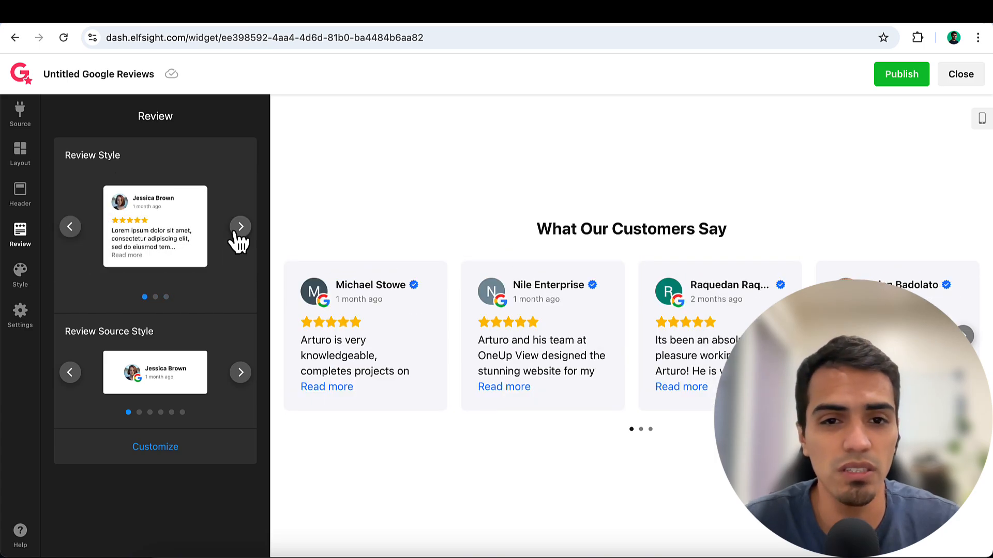
left_click(239, 228)
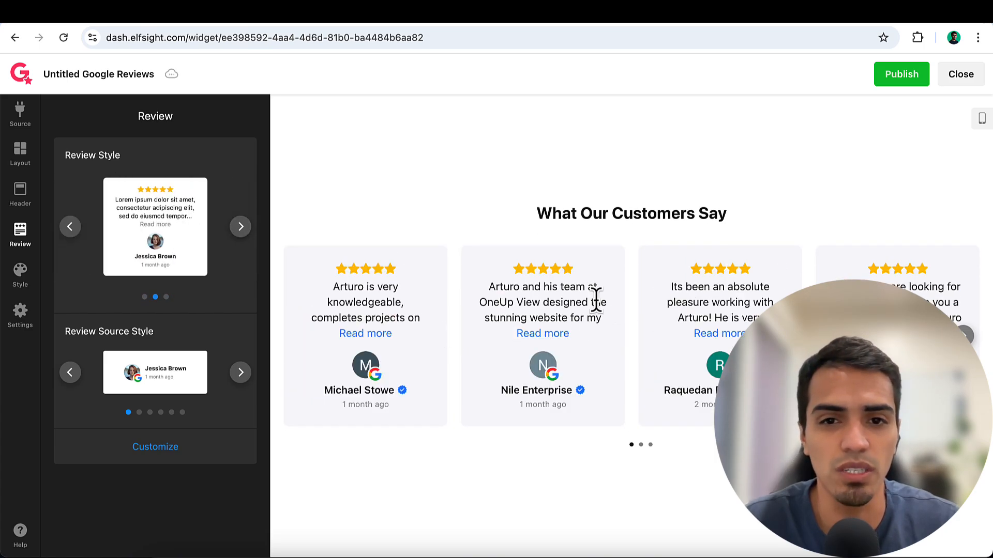
left_click(241, 227)
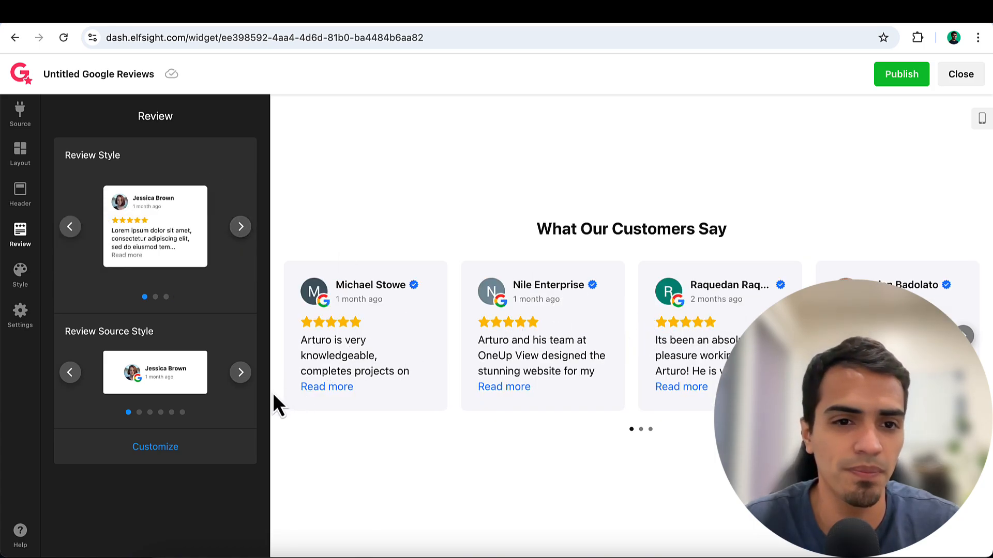
left_click(241, 373)
Examine the style options for color scheme, accent color, font and the customizable widget elements
left_click(21, 276)
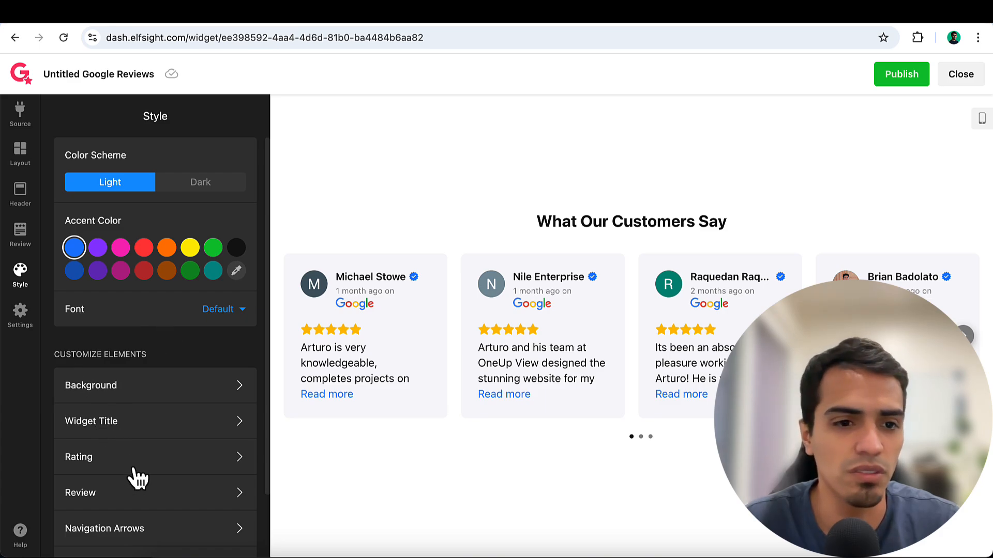
scroll(130, 476, "down", 3)
scroll(153, 354, "up", 3)
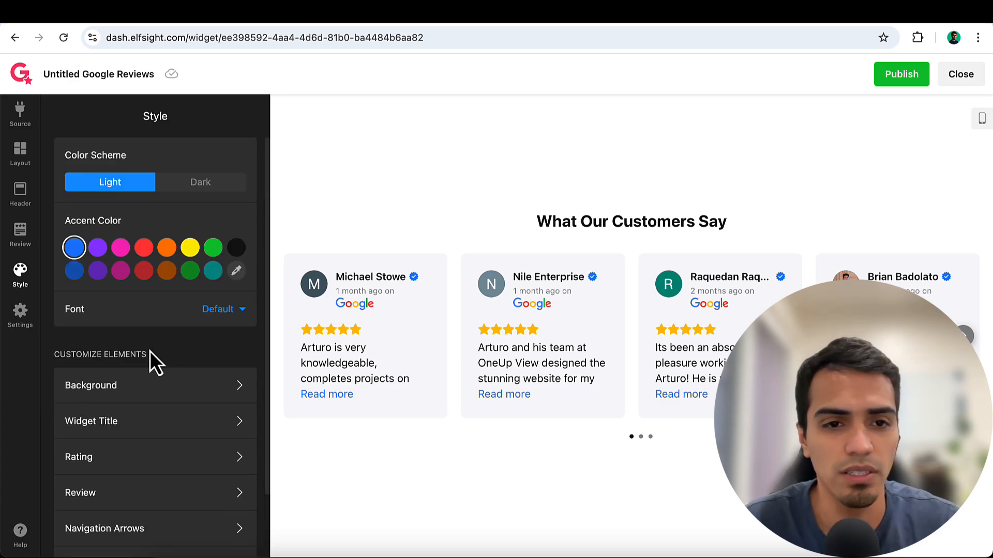
scroll(129, 439, "down", 3)
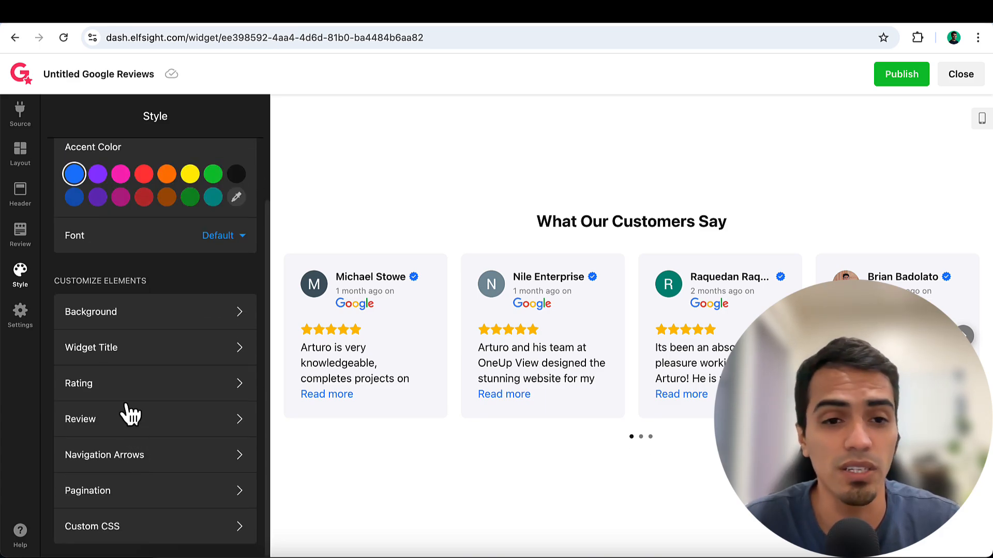
scroll(130, 412, "up", 3)
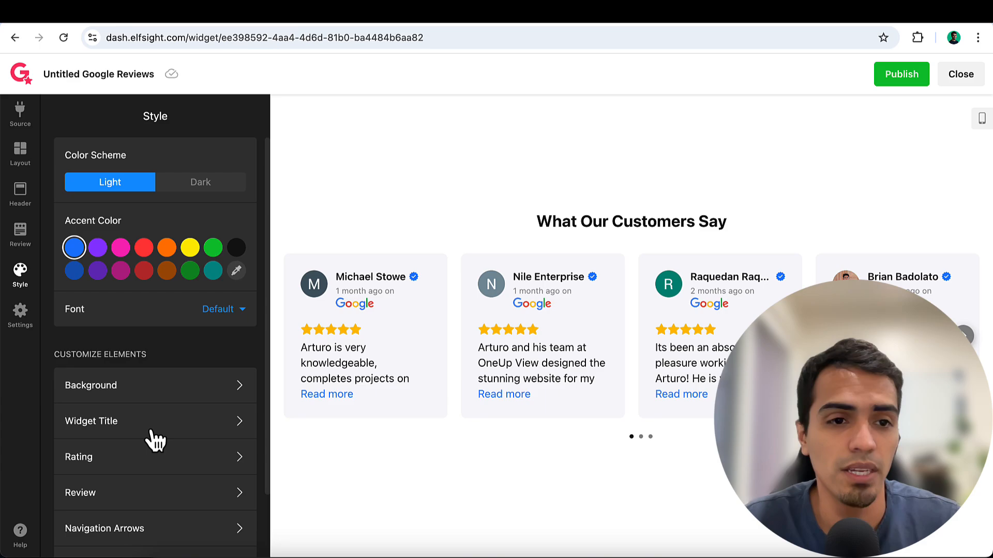
scroll(150, 436, "down", 3)
Examine the widget's general settings for language, auto-translation, Schema.org markup, external links, rating format and custom JS
left_click(23, 316)
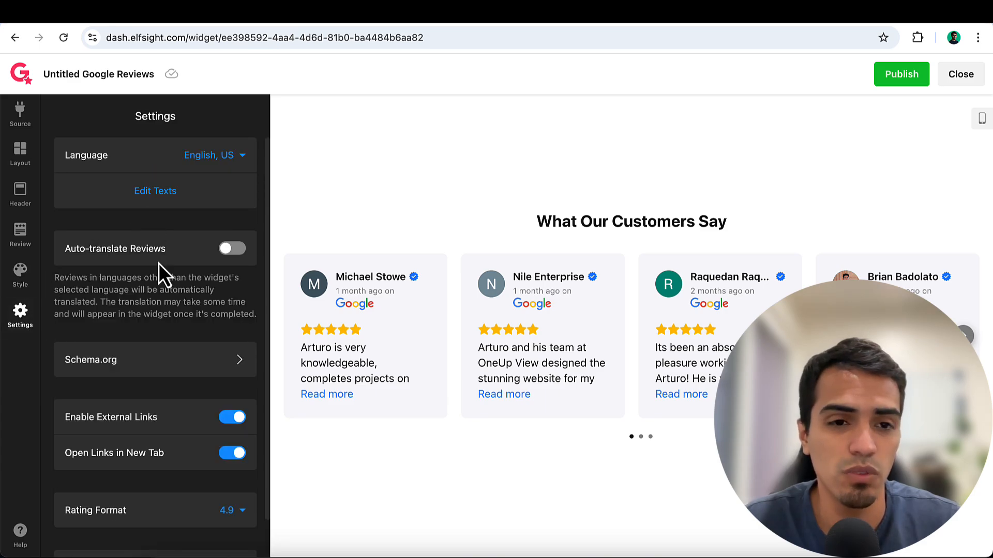
scroll(186, 405, "down", 2)
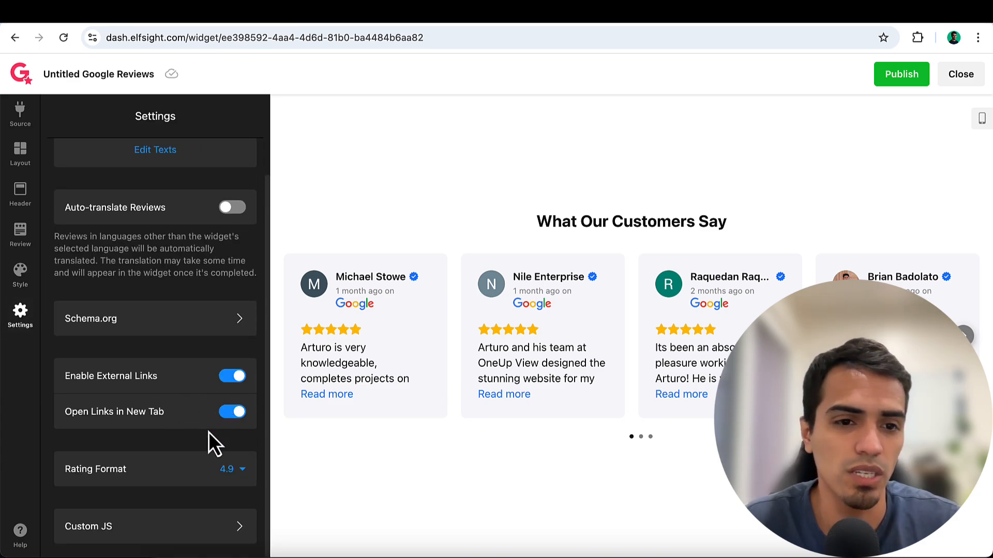
scroll(145, 419, "up", 2)
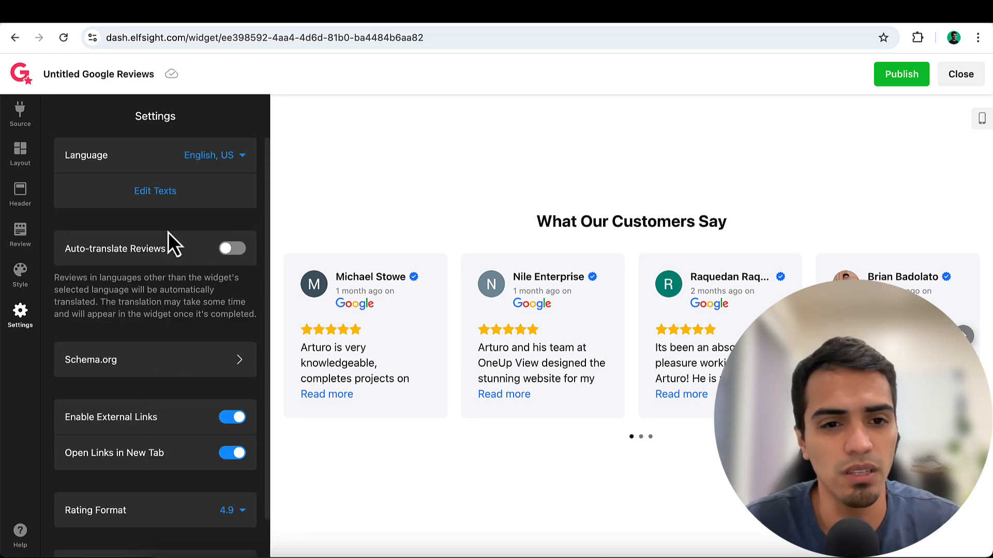
left_click(139, 361)
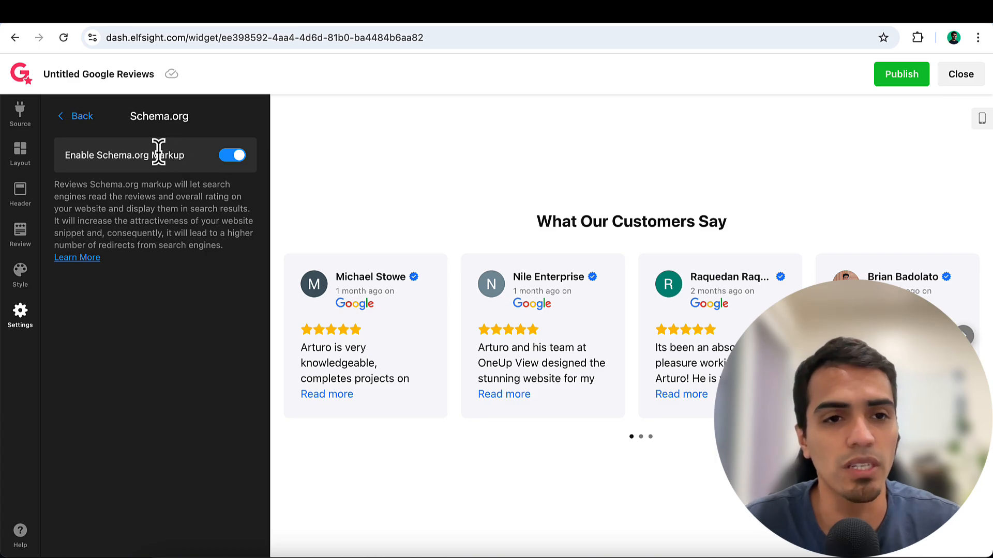
left_click(77, 127)
scroll(171, 413, "down", 1)
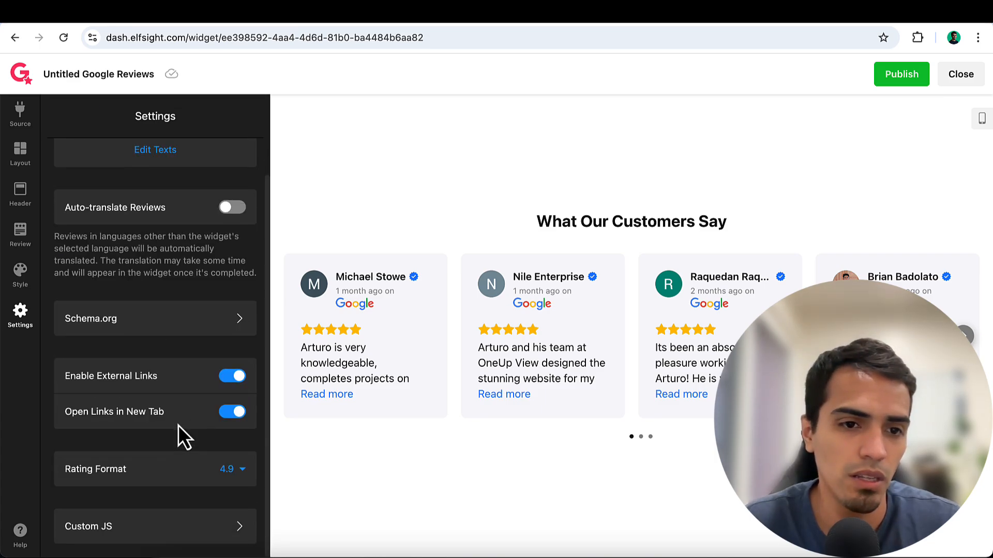
scroll(122, 467, "up", 2)
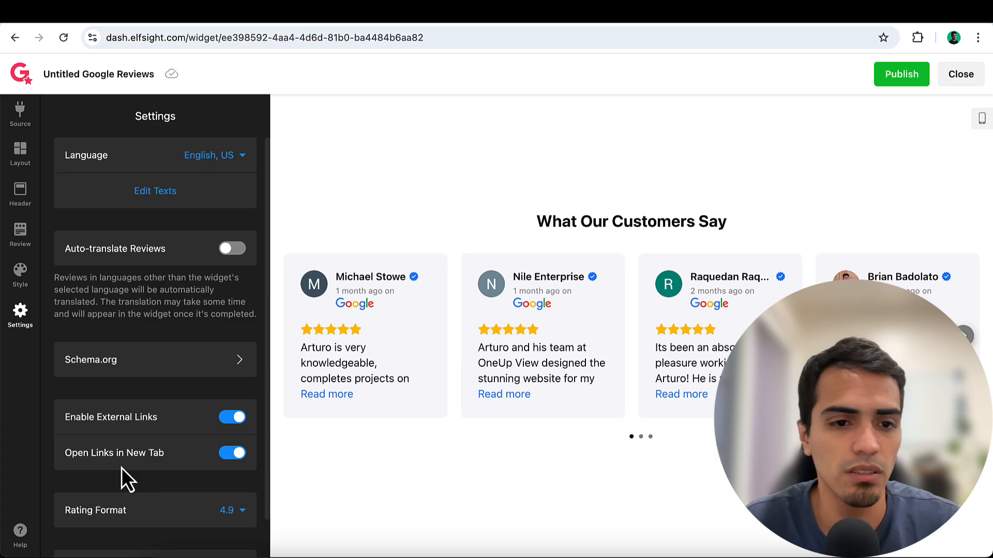
scroll(122, 468, "down", 2)
scroll(122, 467, "up", 2)
scroll(124, 480, "down", 1)
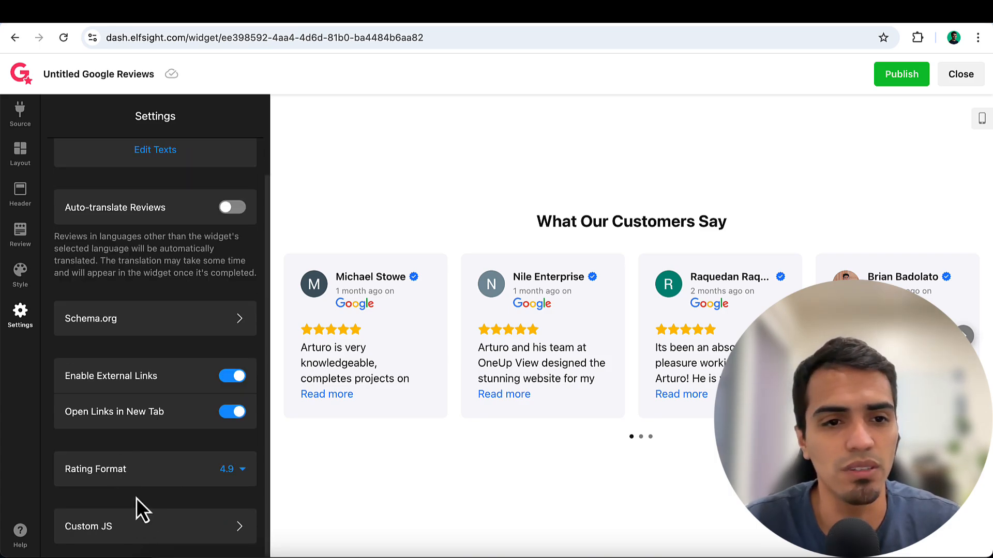
scroll(136, 499, "up", 1)
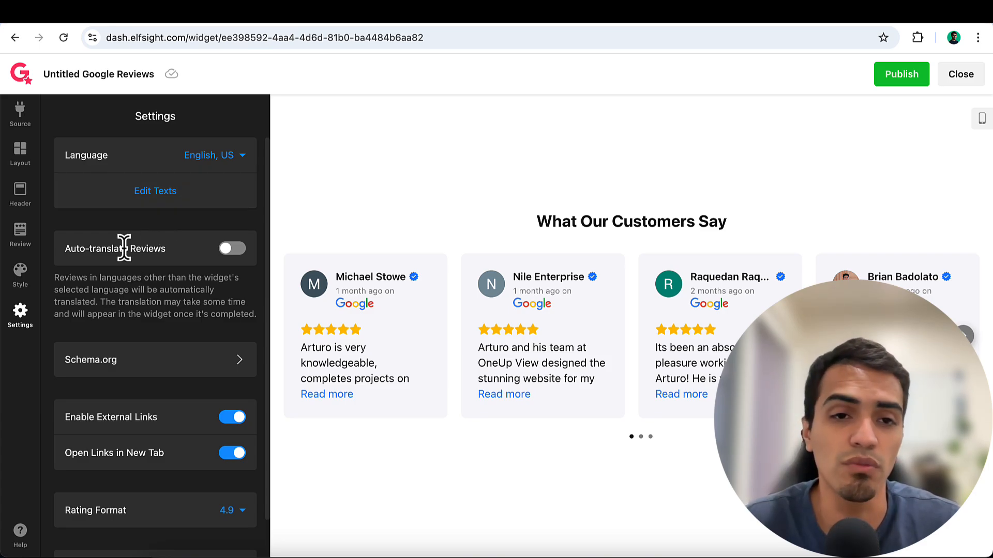
Publish the reviews widget and close its editor
left_click(21, 274)
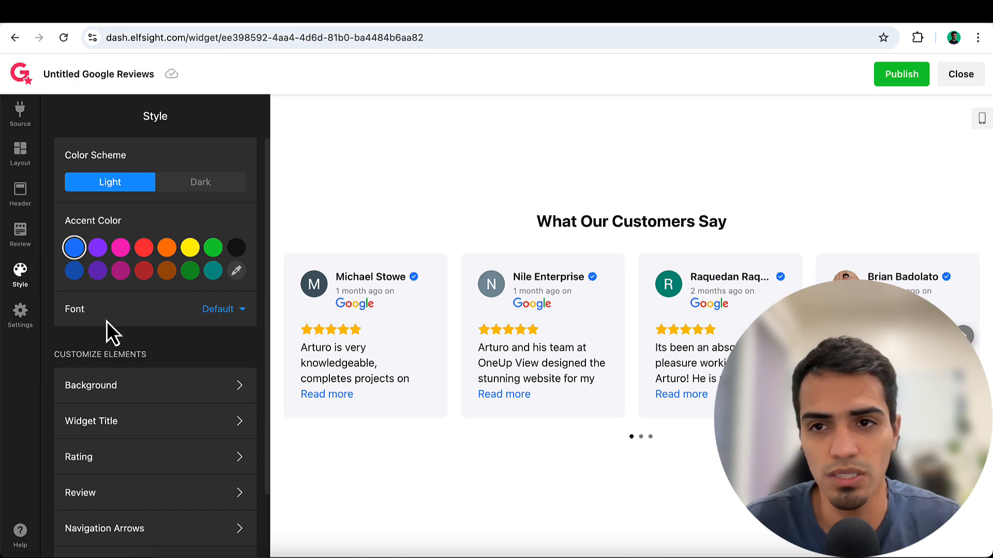
left_click(919, 78)
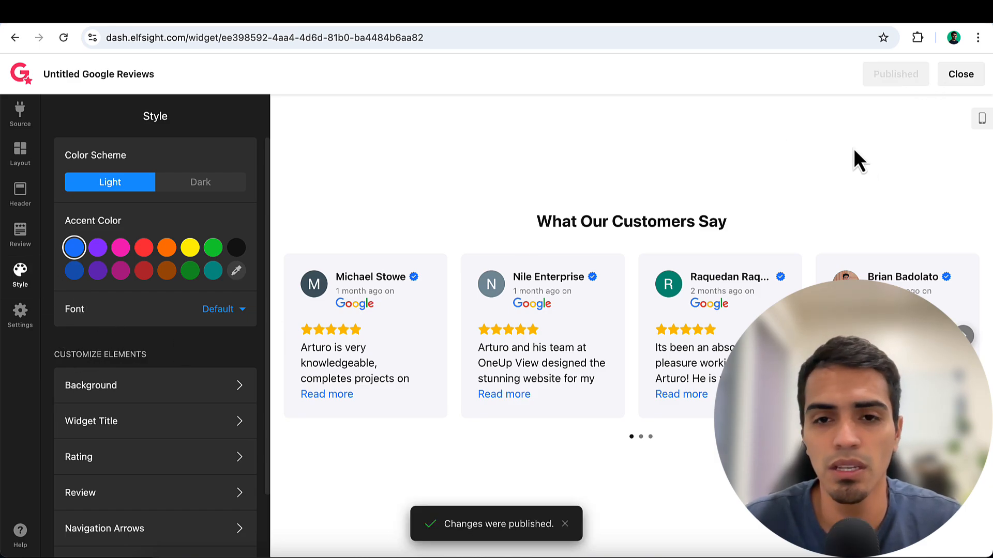
left_click(957, 78)
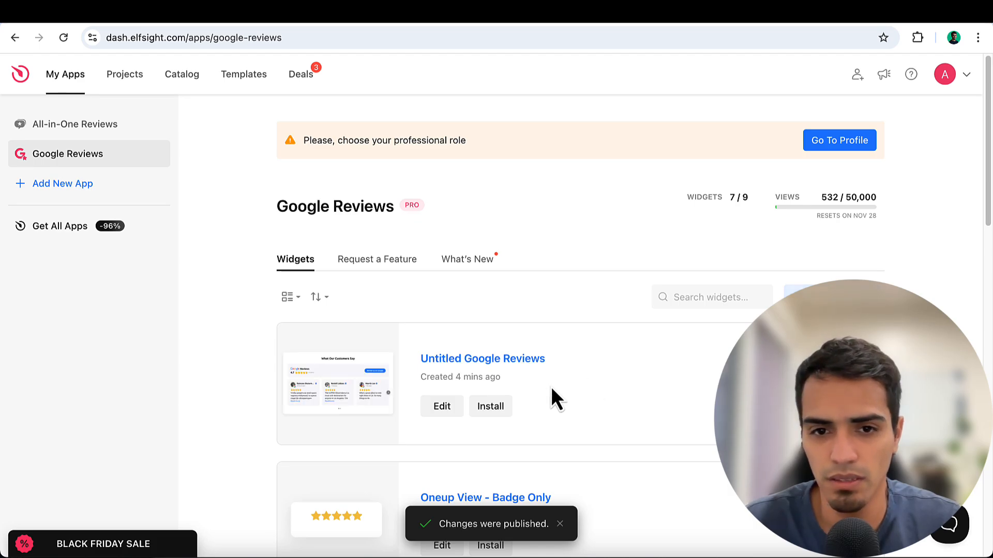
Copy the embed code of the Untitled Google Reviews widget and view the list of platform tutorials
left_click(512, 406)
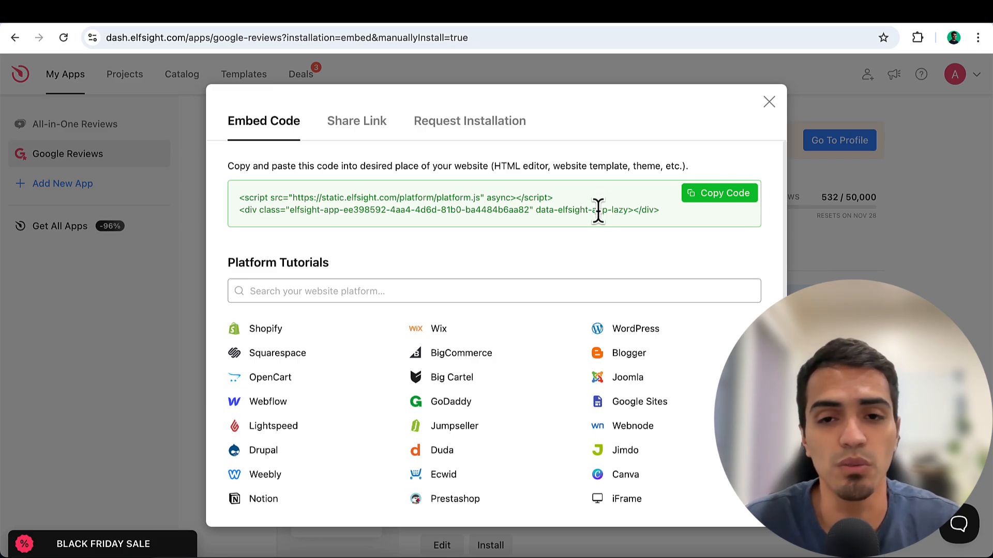
left_click(715, 205)
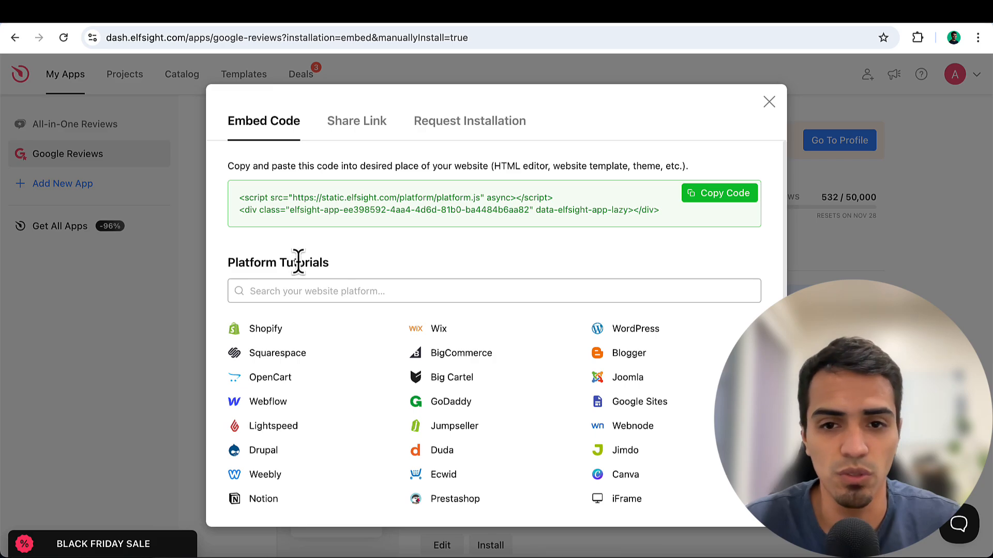
scroll(387, 420, "down", 2)
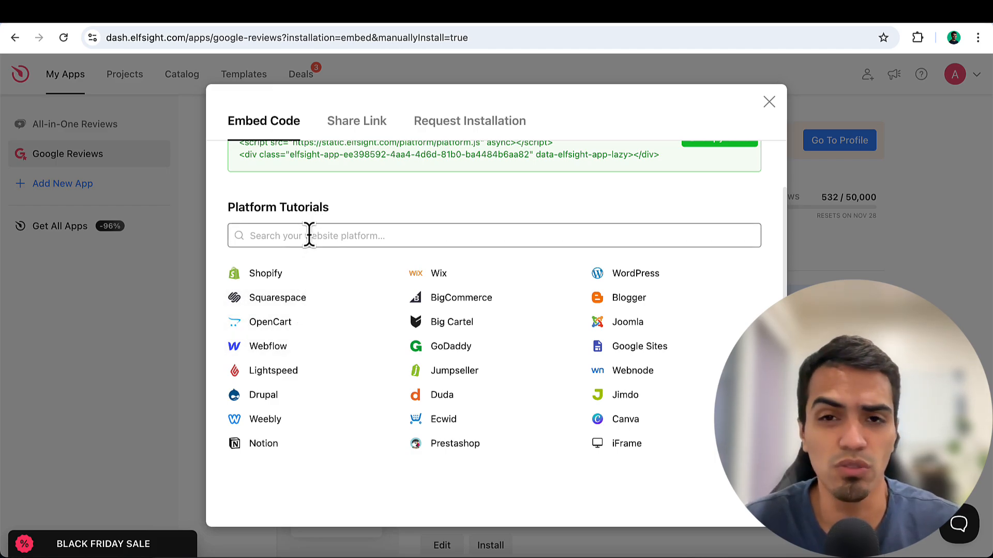
Copy the Google Reviews widget's embed code for pasting into the website
scroll(308, 235, "up", 1)
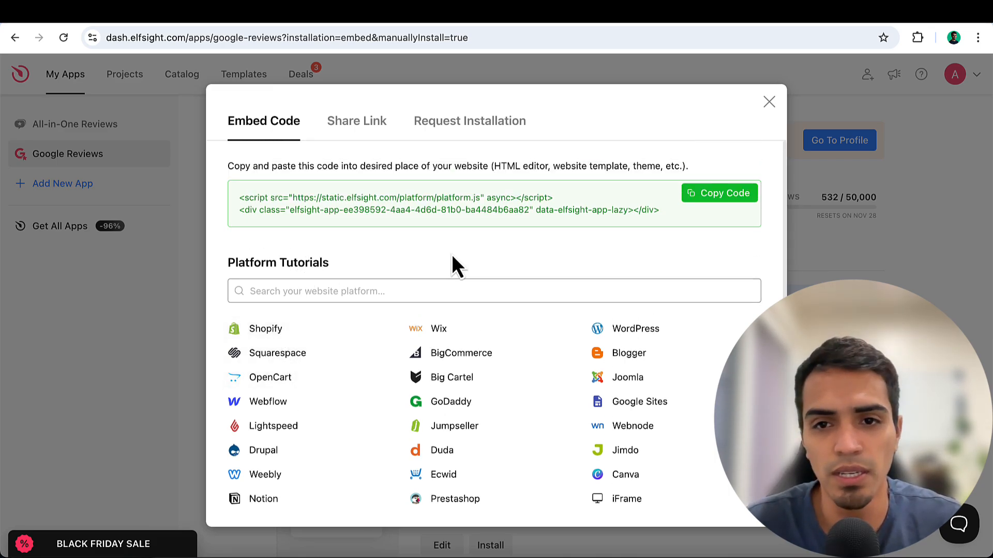
left_click(696, 197)
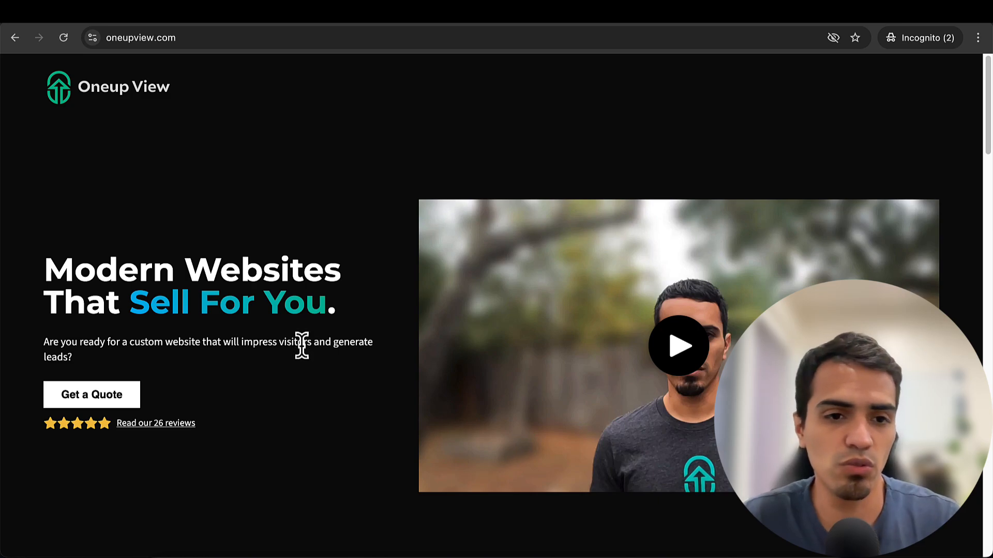
Switch to the oneupview.com website and examine its slide-out reviews panel and the grid of Google reviews further down the home page
scroll(302, 345, "down", 1)
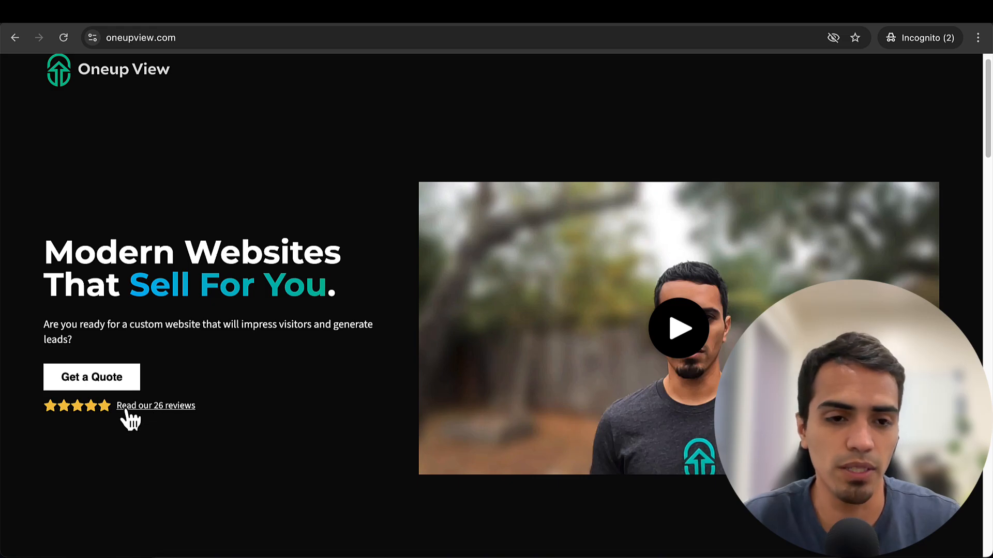
left_click(157, 409)
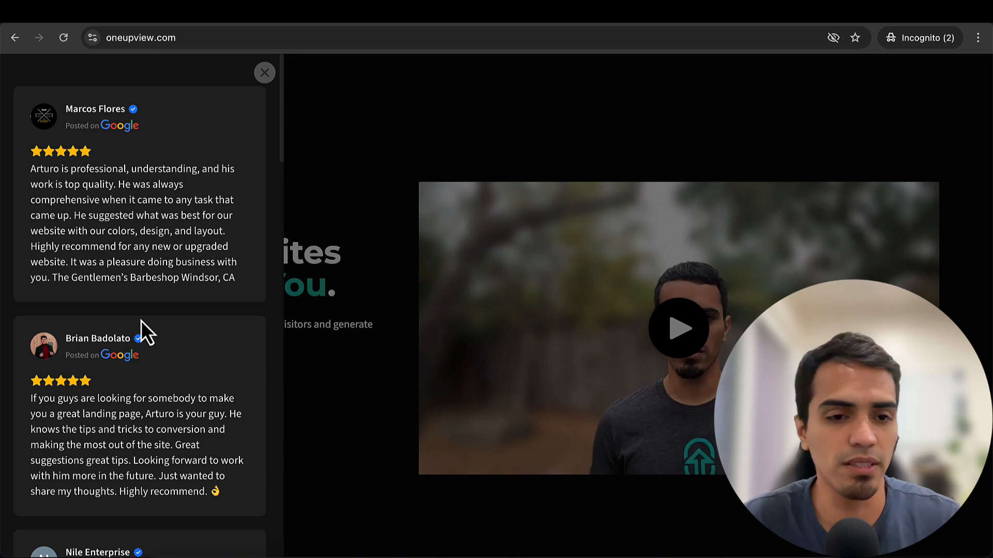
scroll(129, 413, "down", 4)
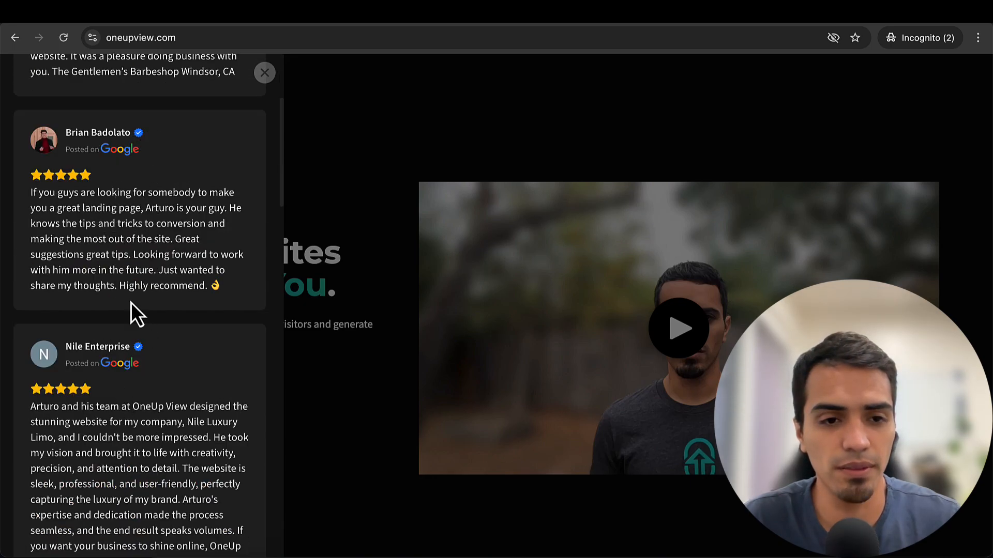
scroll(139, 393, "down", 4)
scroll(130, 300, "up", 5)
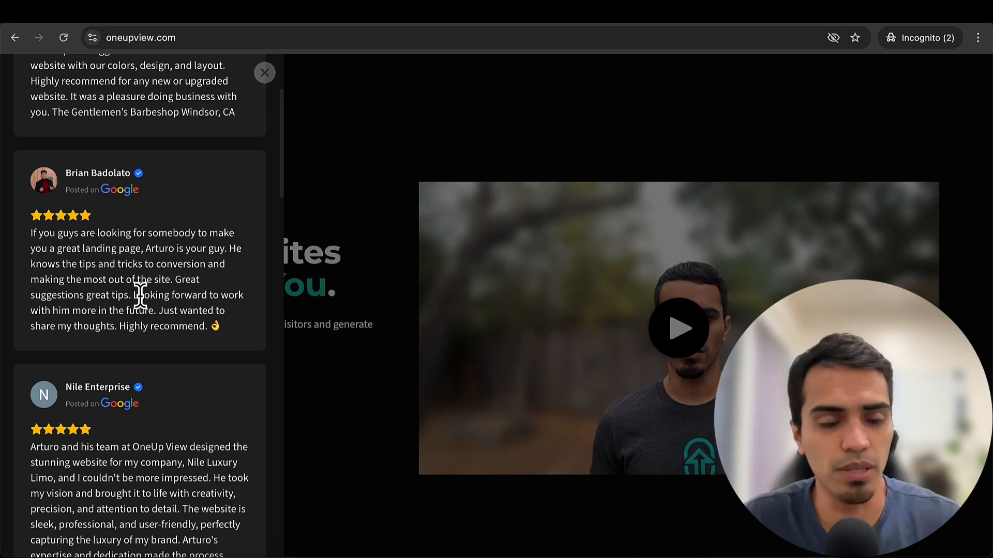
scroll(140, 299, "up", 3)
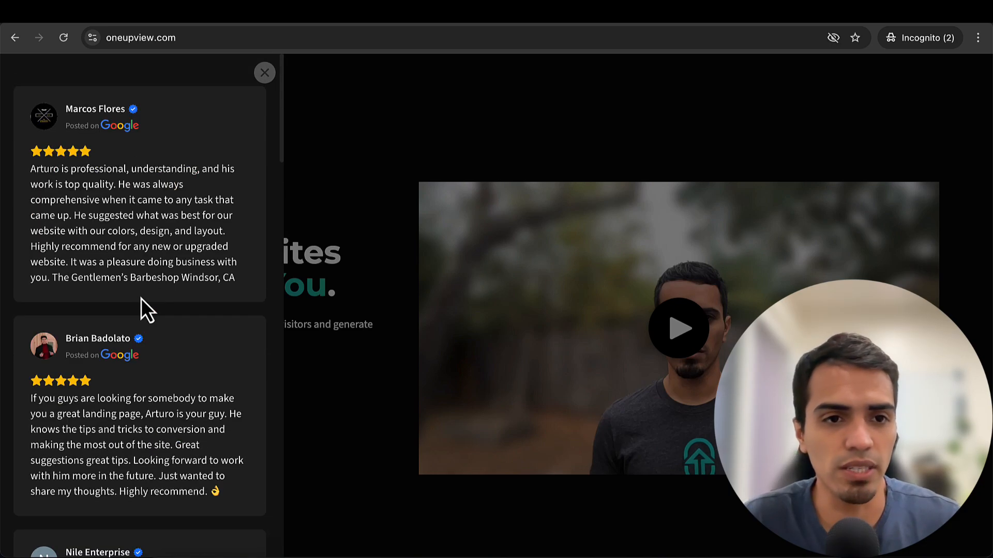
left_click(267, 74)
scroll(302, 343, "down", 12)
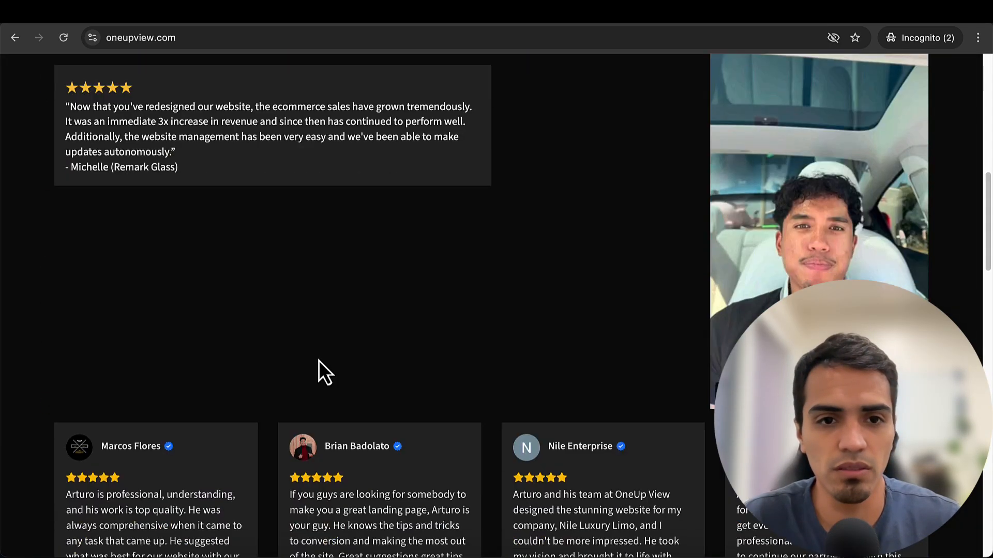
scroll(318, 361, "down", 5)
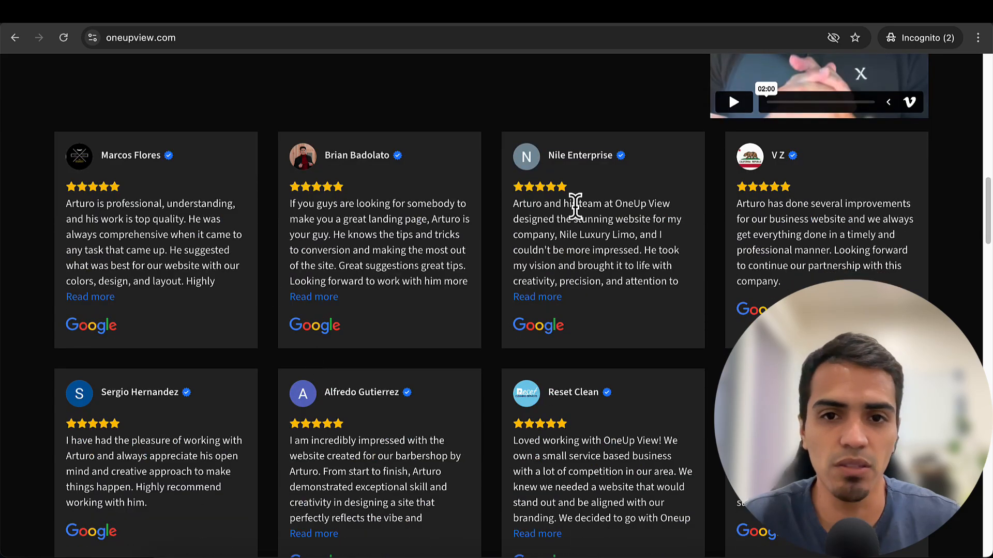